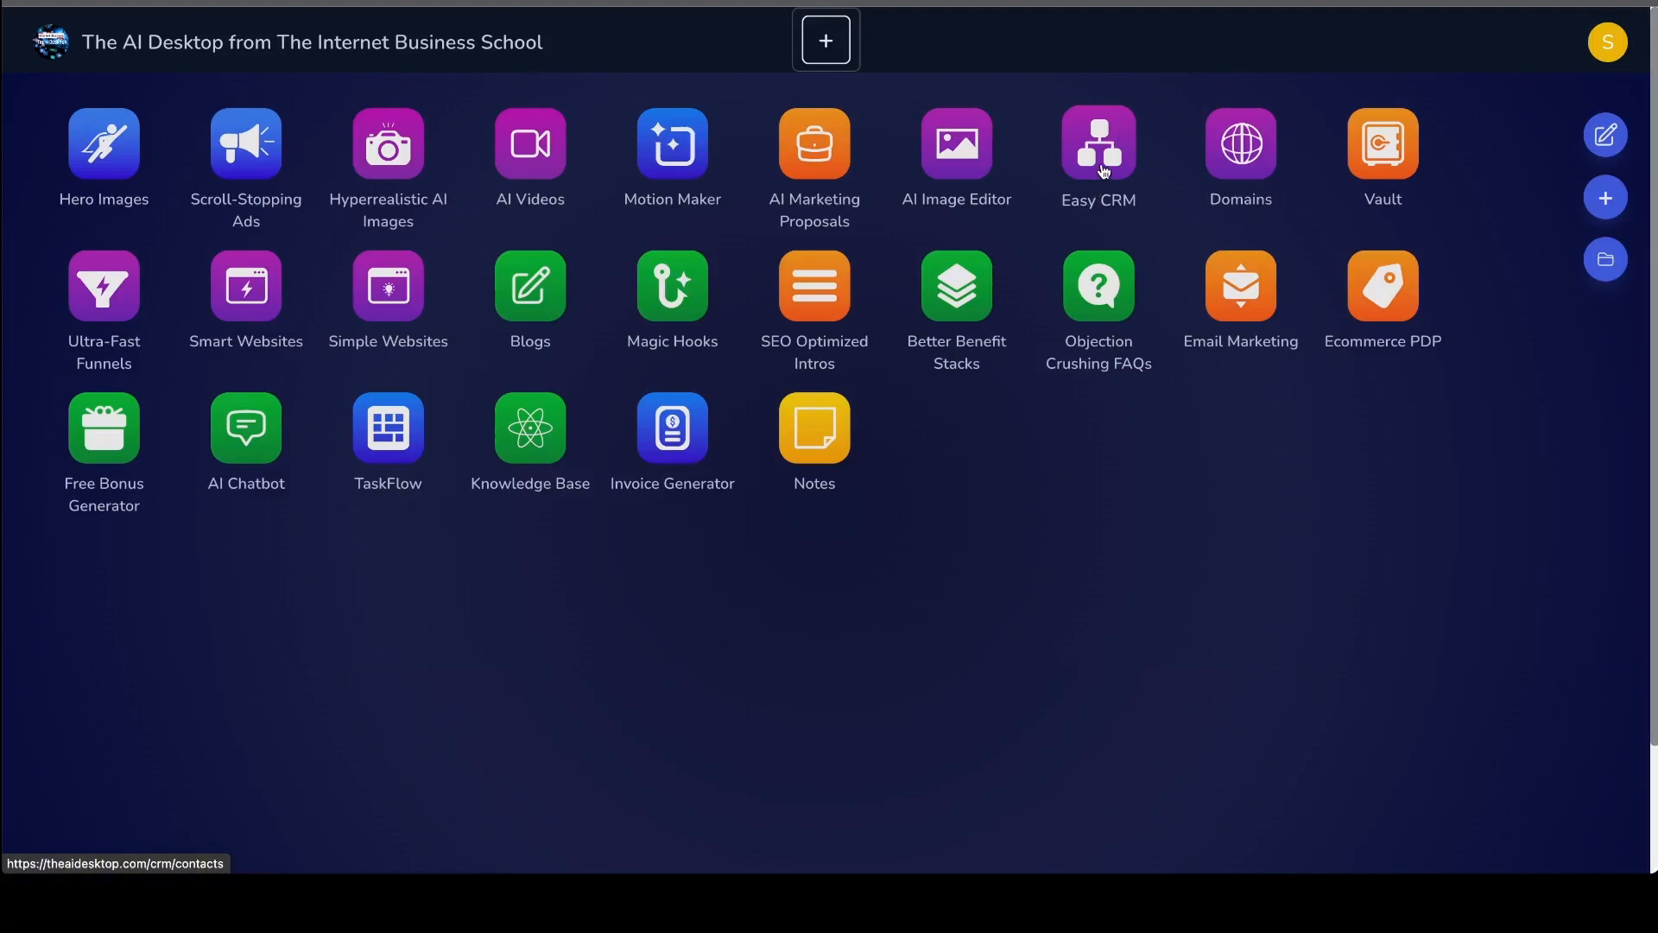
- Open Easy CRM and start a new contact
left_click(1104, 169)
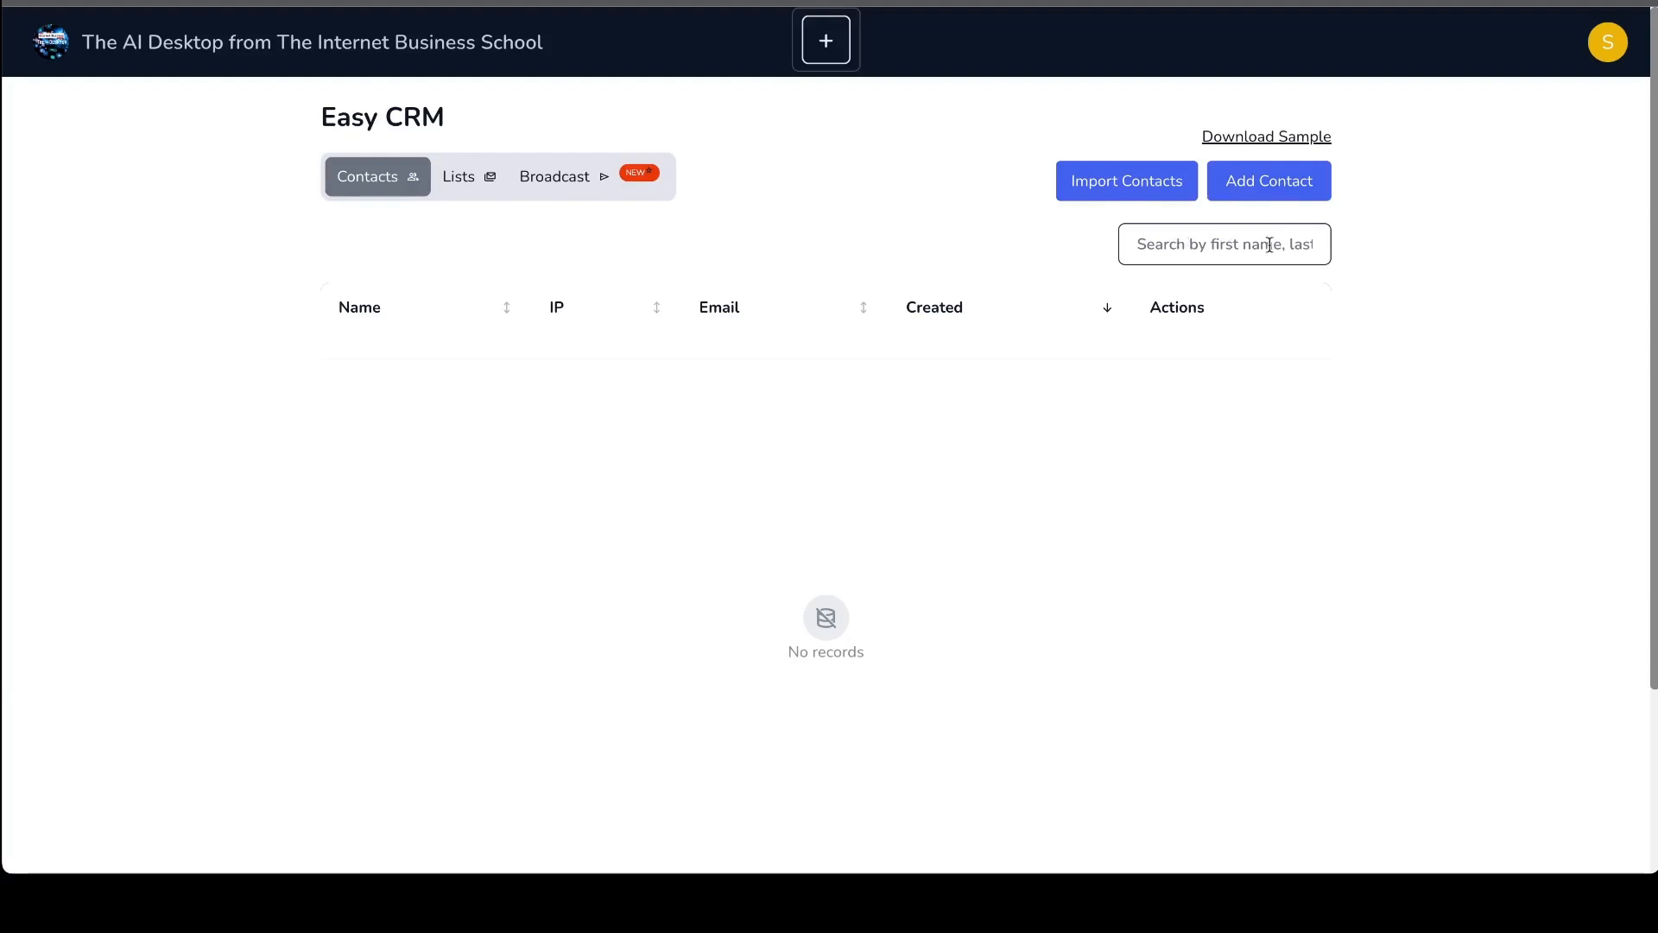
left_click(1234, 143)
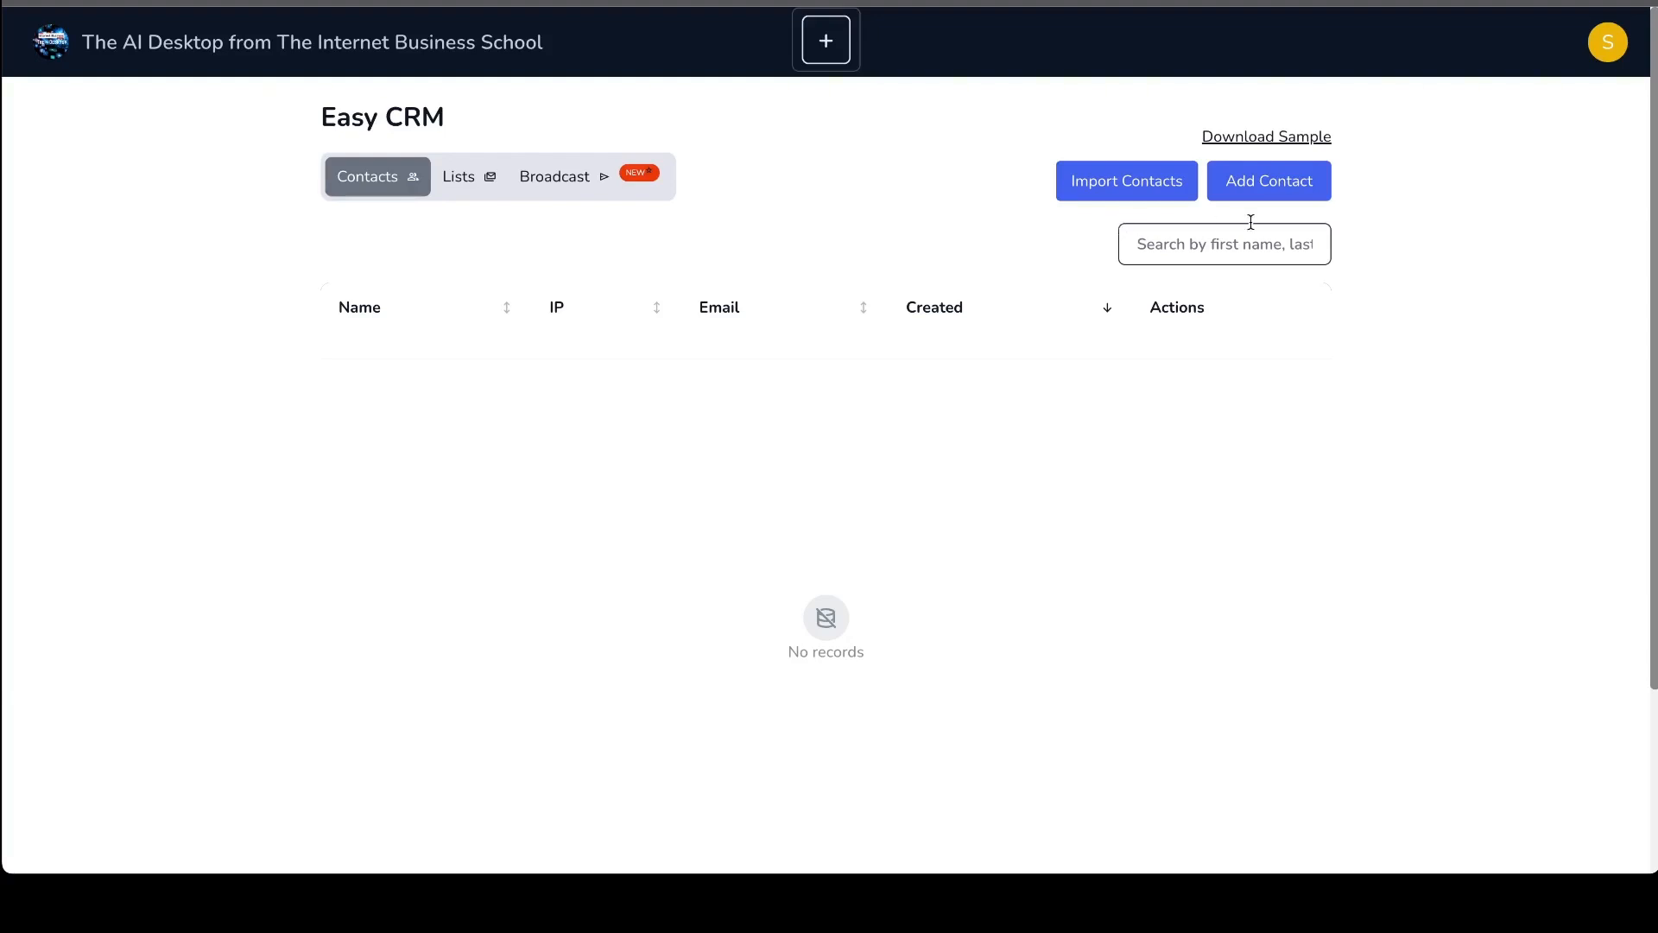
left_click(1293, 194)
scroll(617, 215, "down", 1)
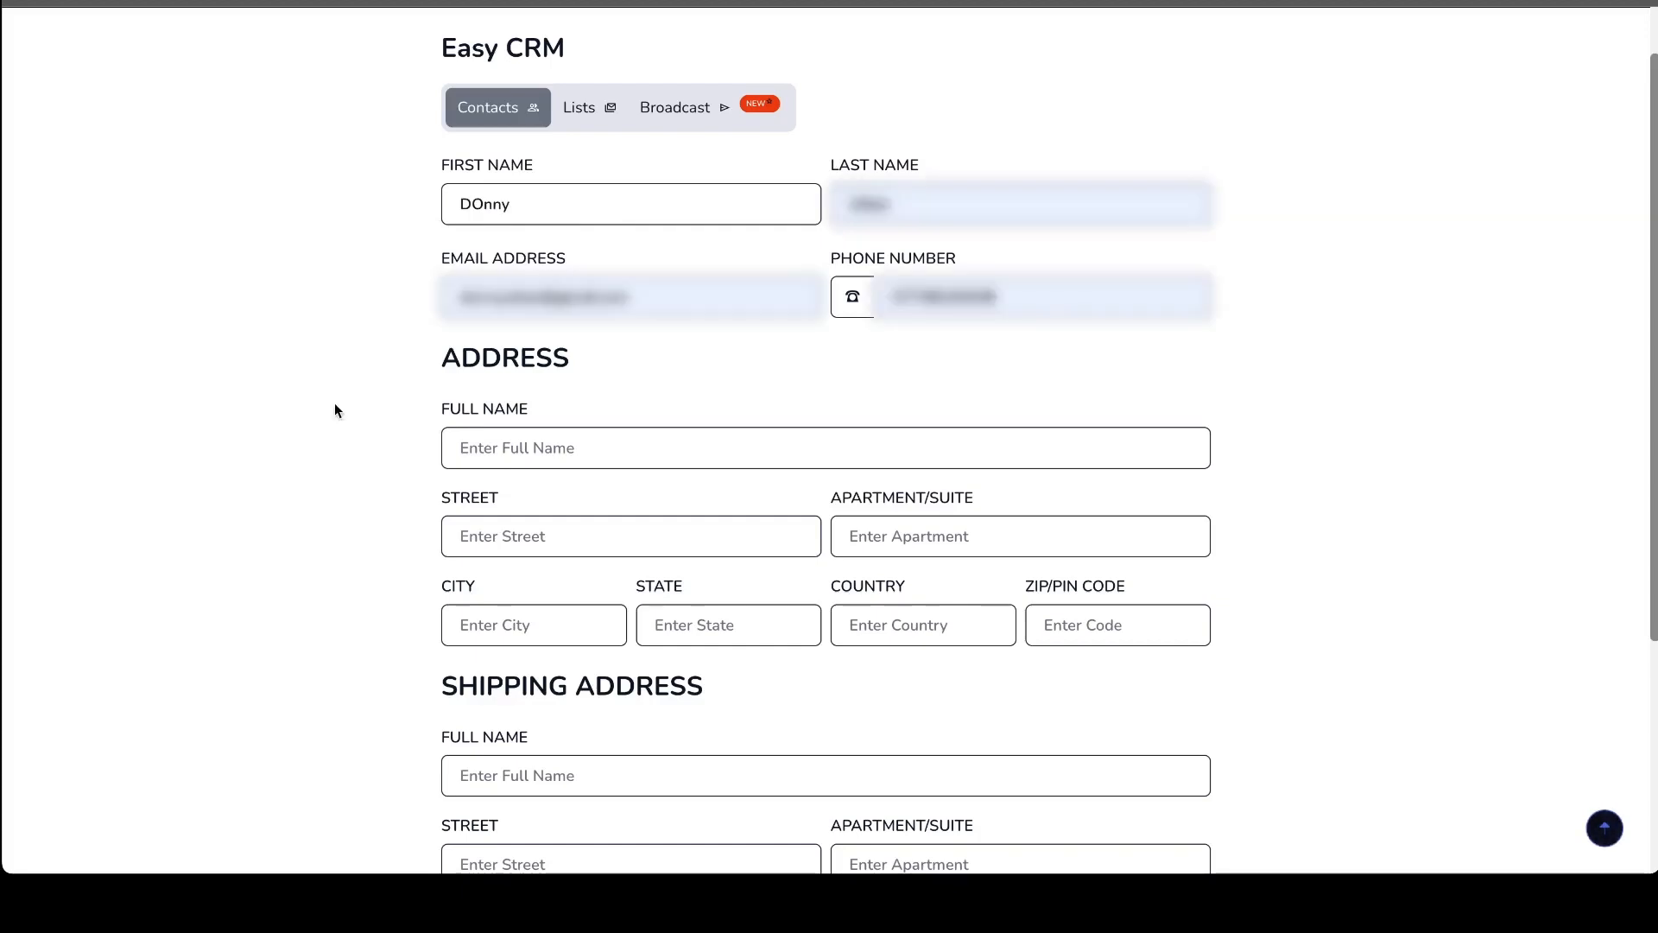
- Fill in the contact's address section with full name "this is myy address", street "street" and state "kent"
left_click(657, 449)
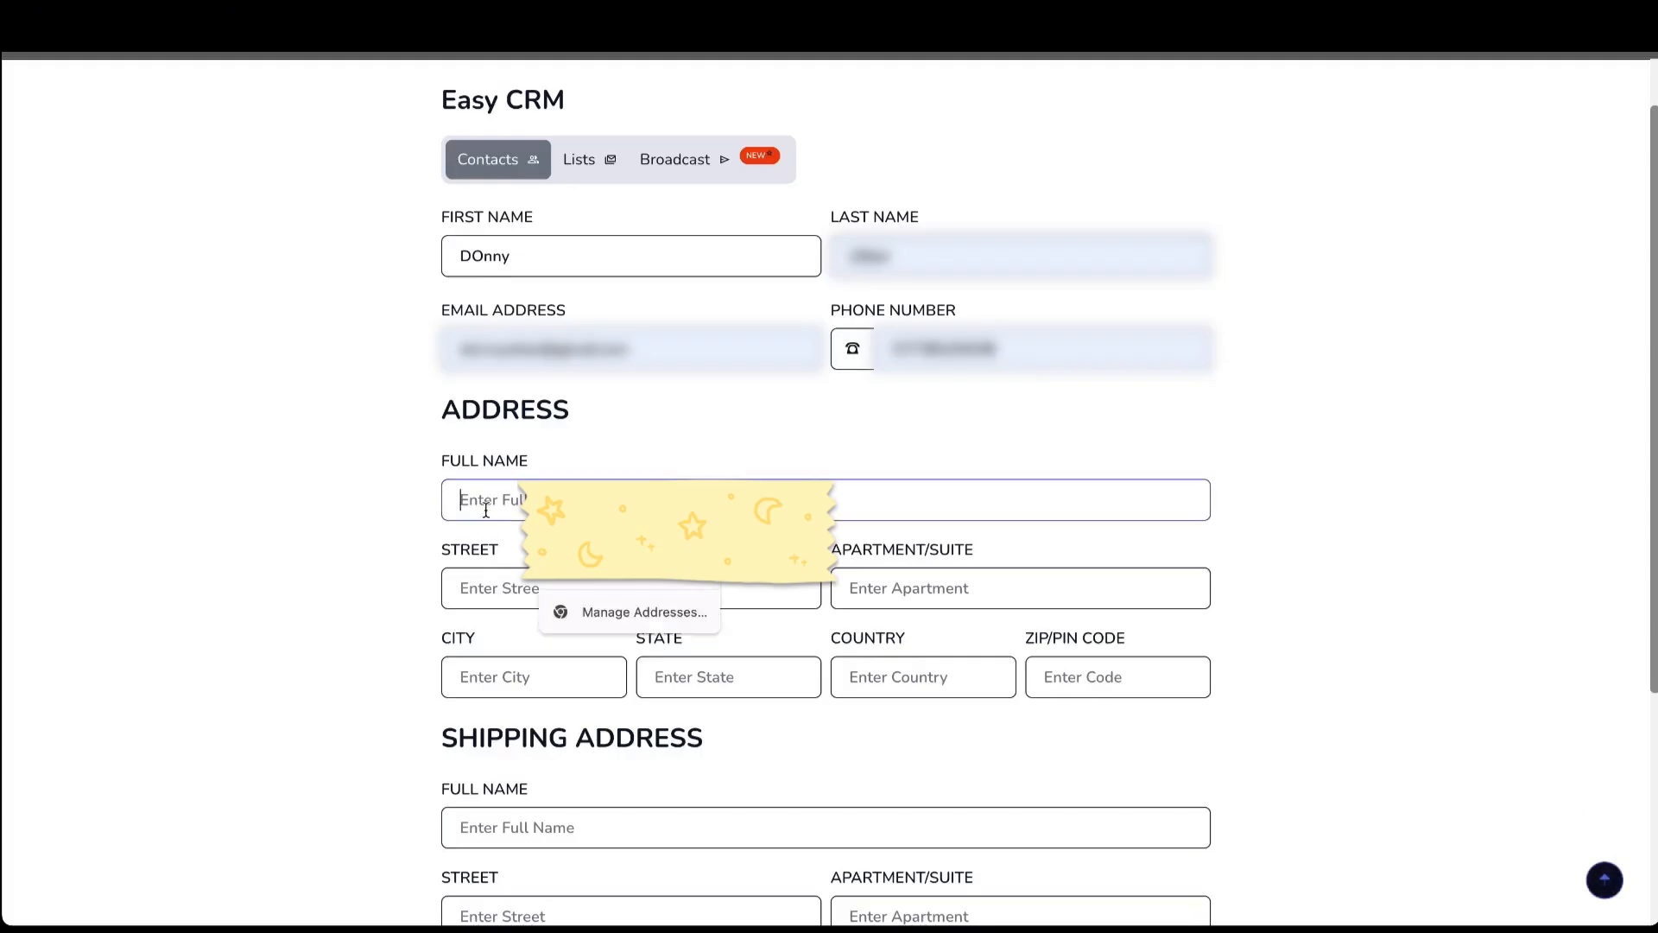
type("this i")
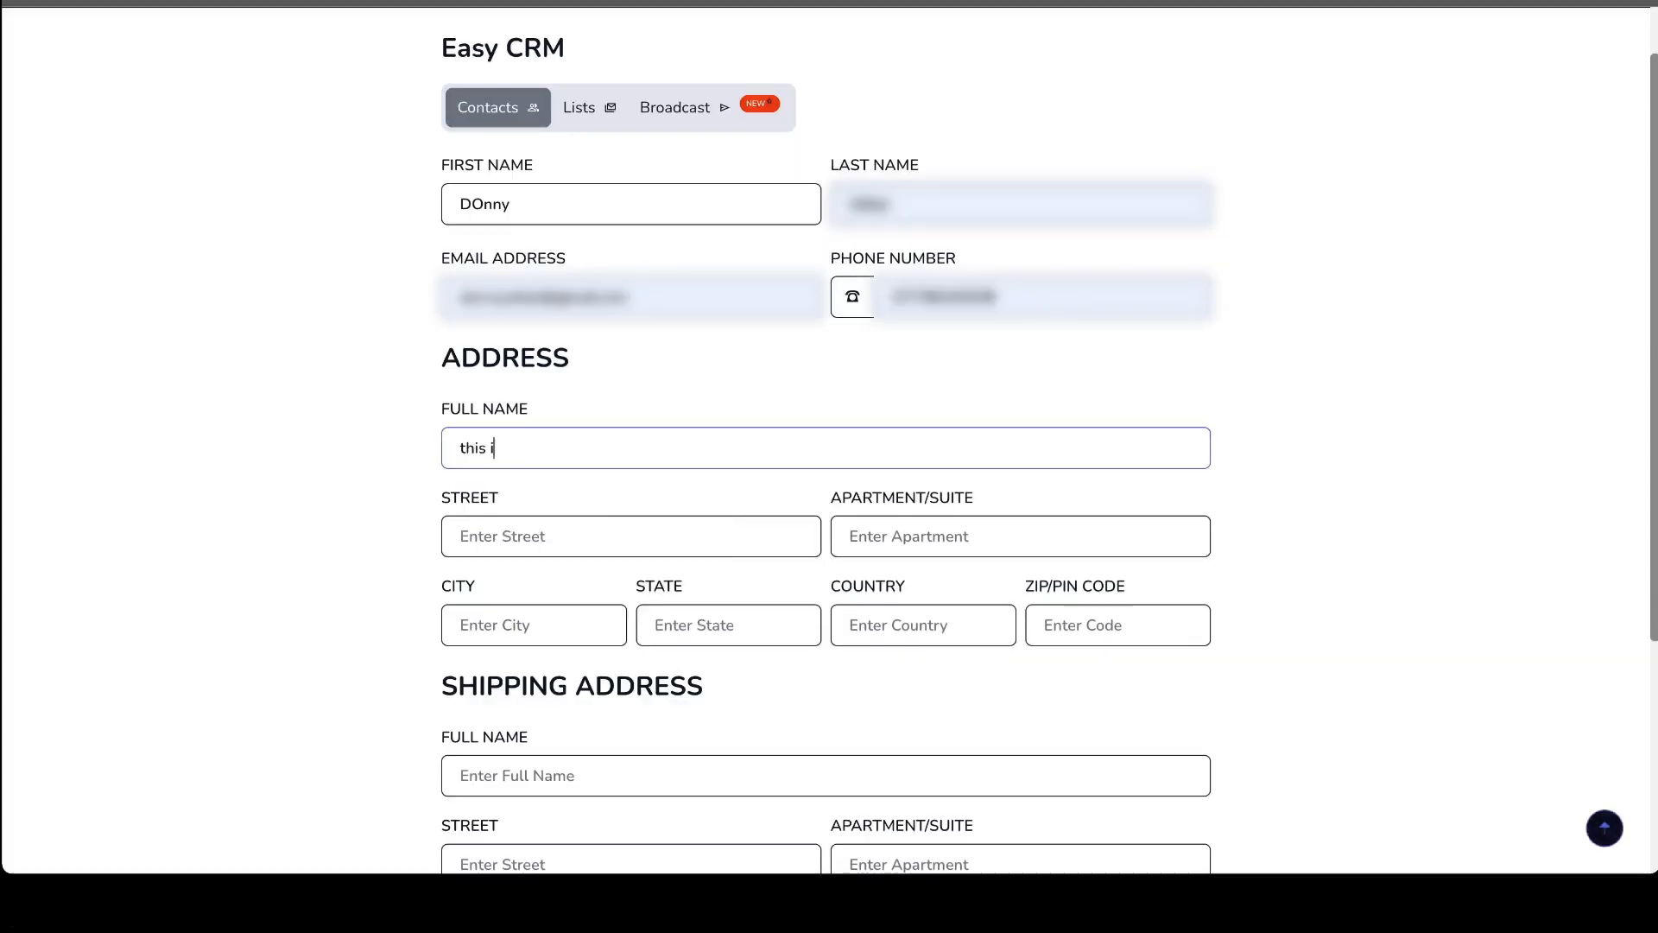
type("s myy address")
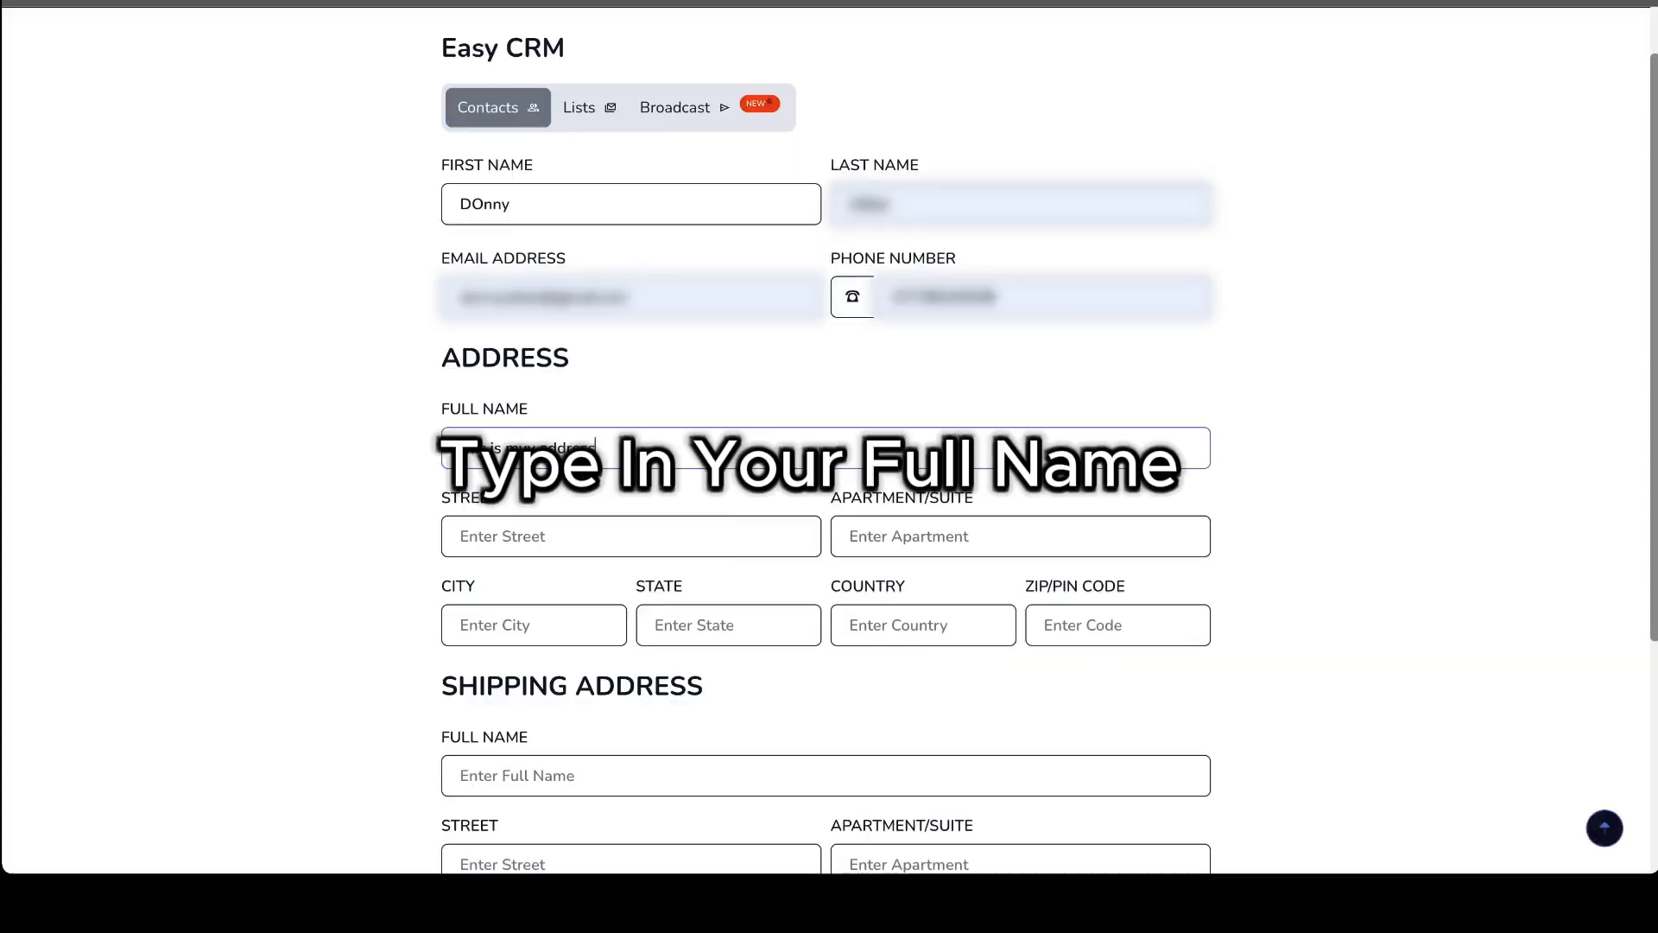
left_click(501, 534)
type("st")
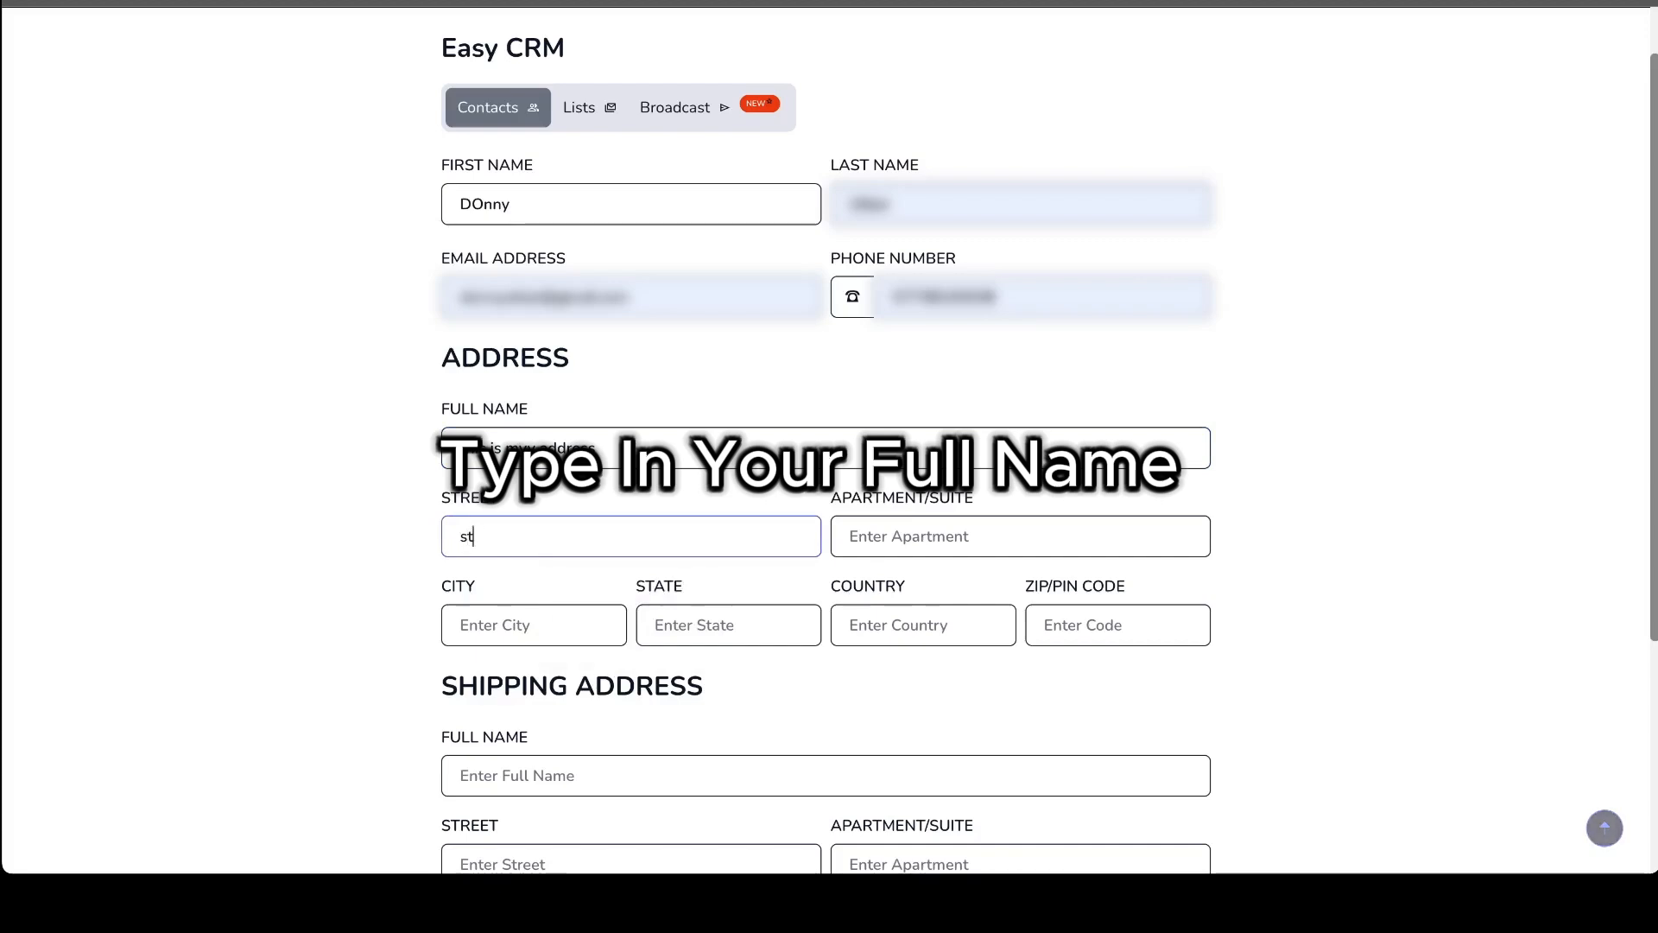
type("reet")
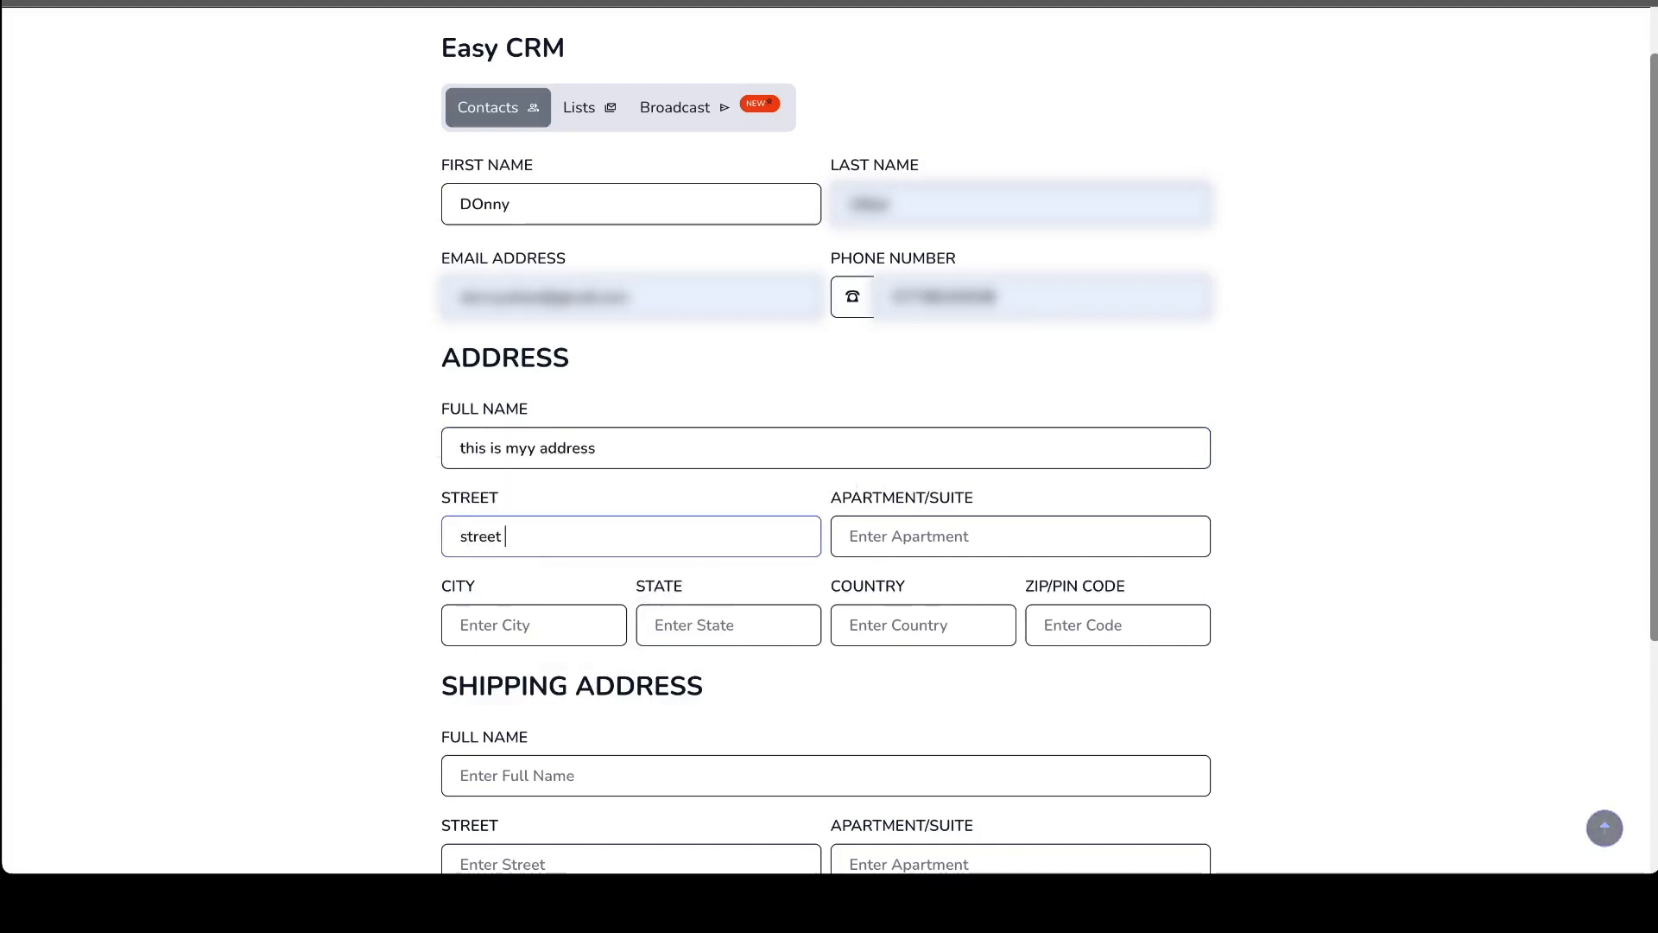
left_click(665, 624)
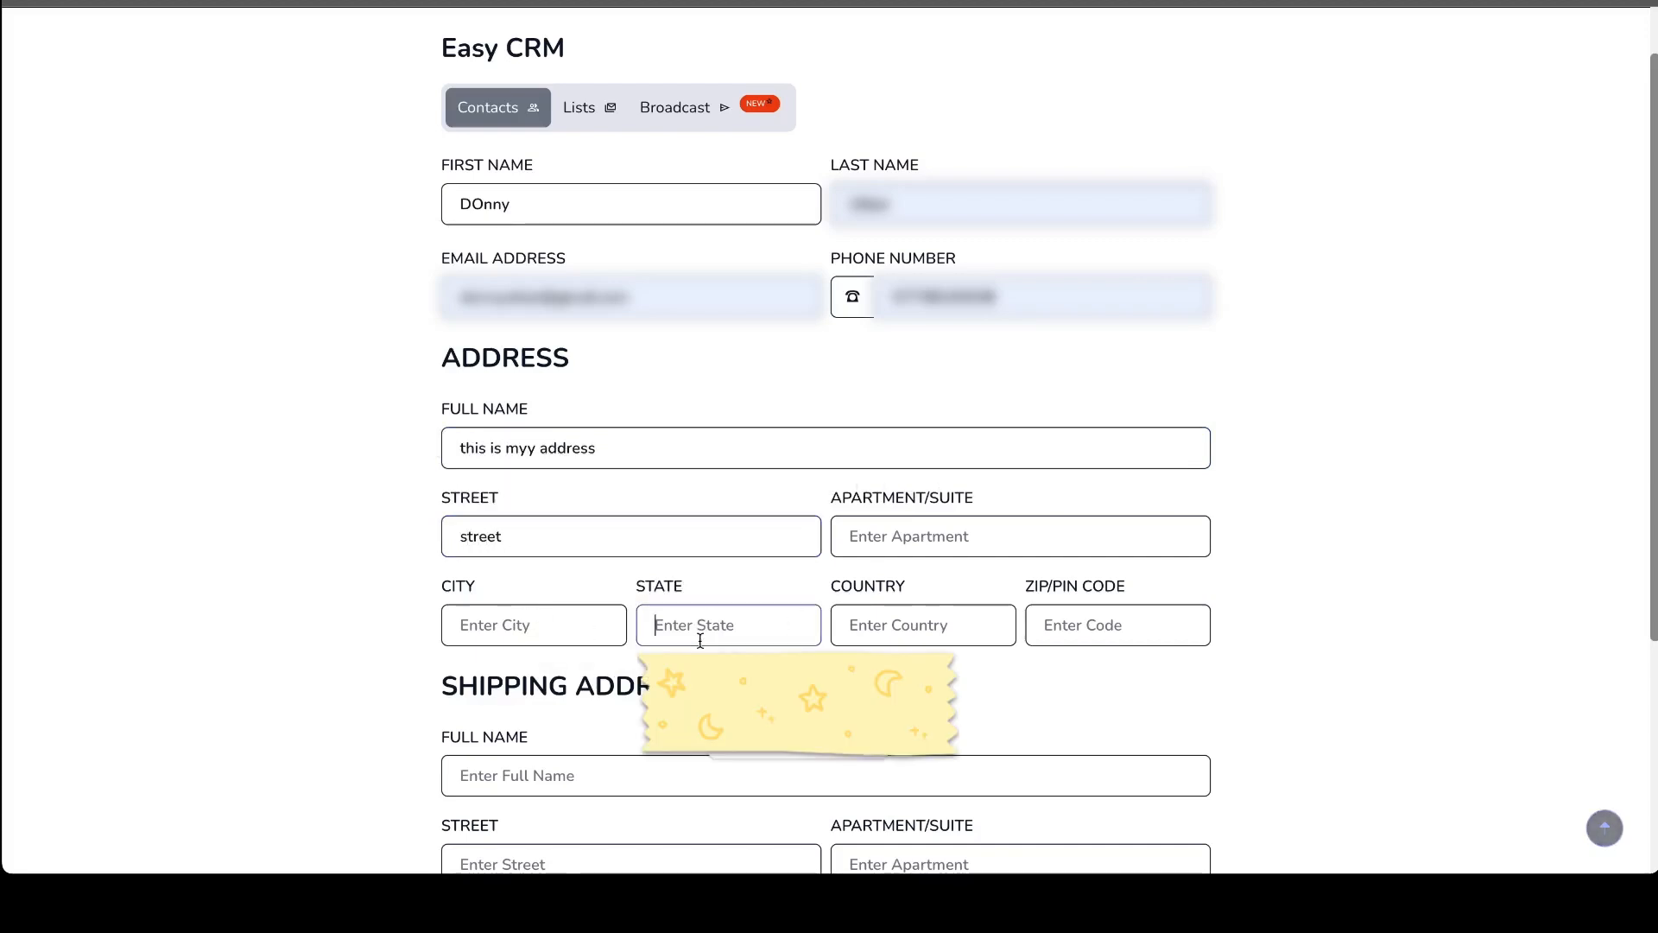
type("kent")
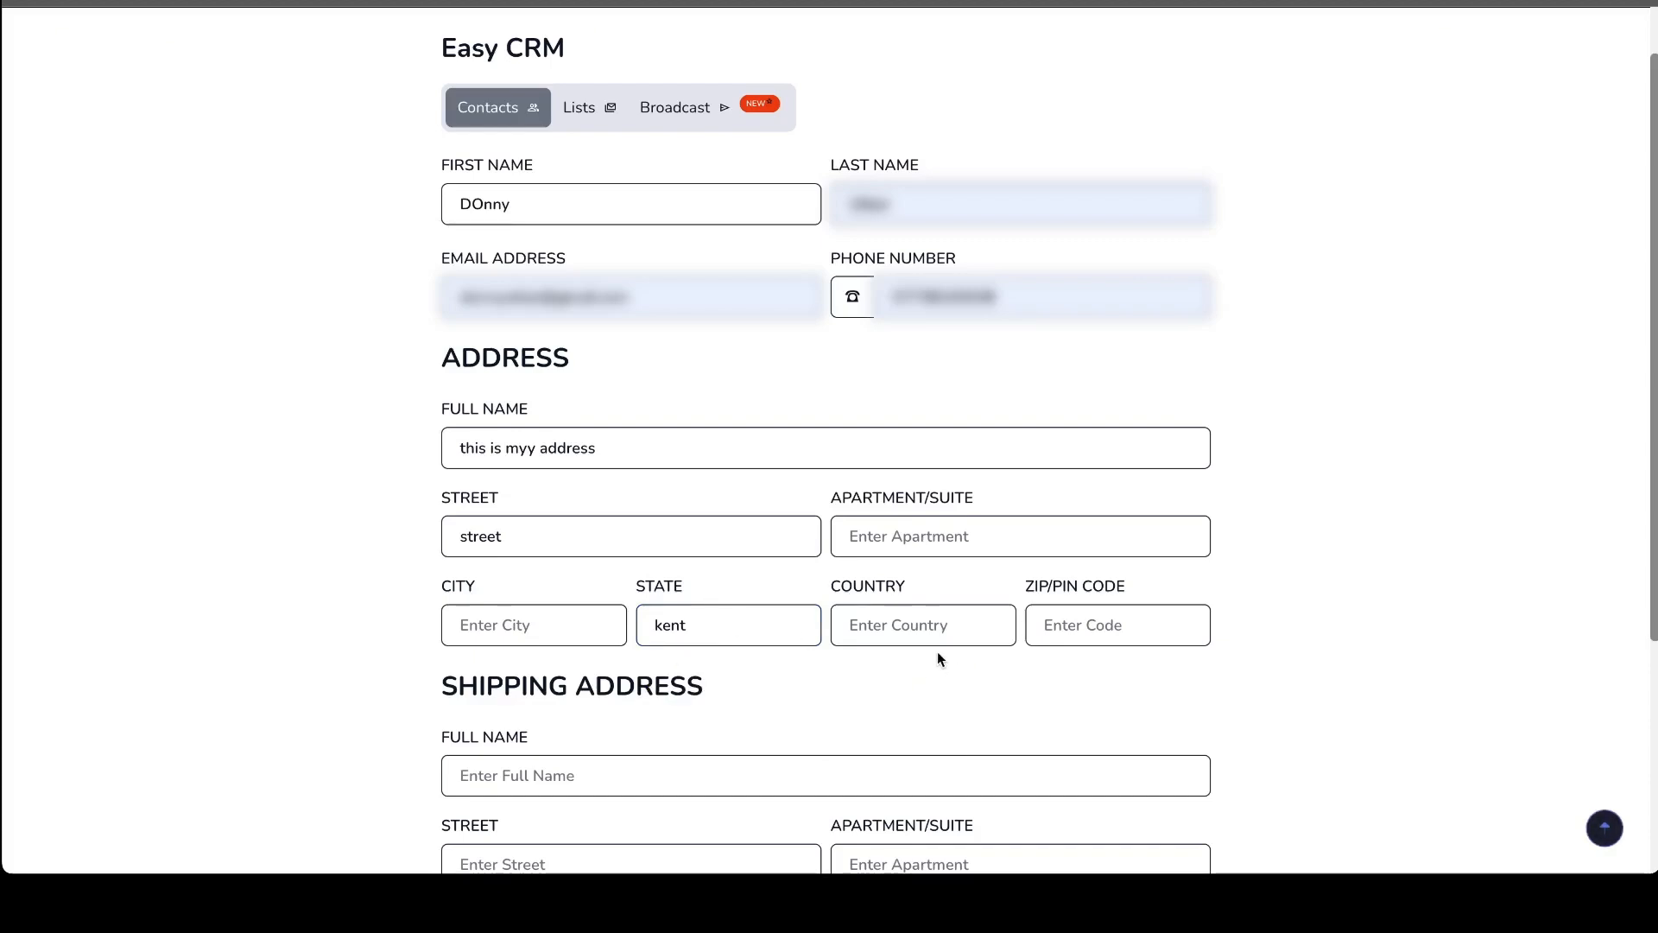
- Confirm the contact is over 18 and has given marketing permission, and add the contact
scroll(937, 620, "down", 4)
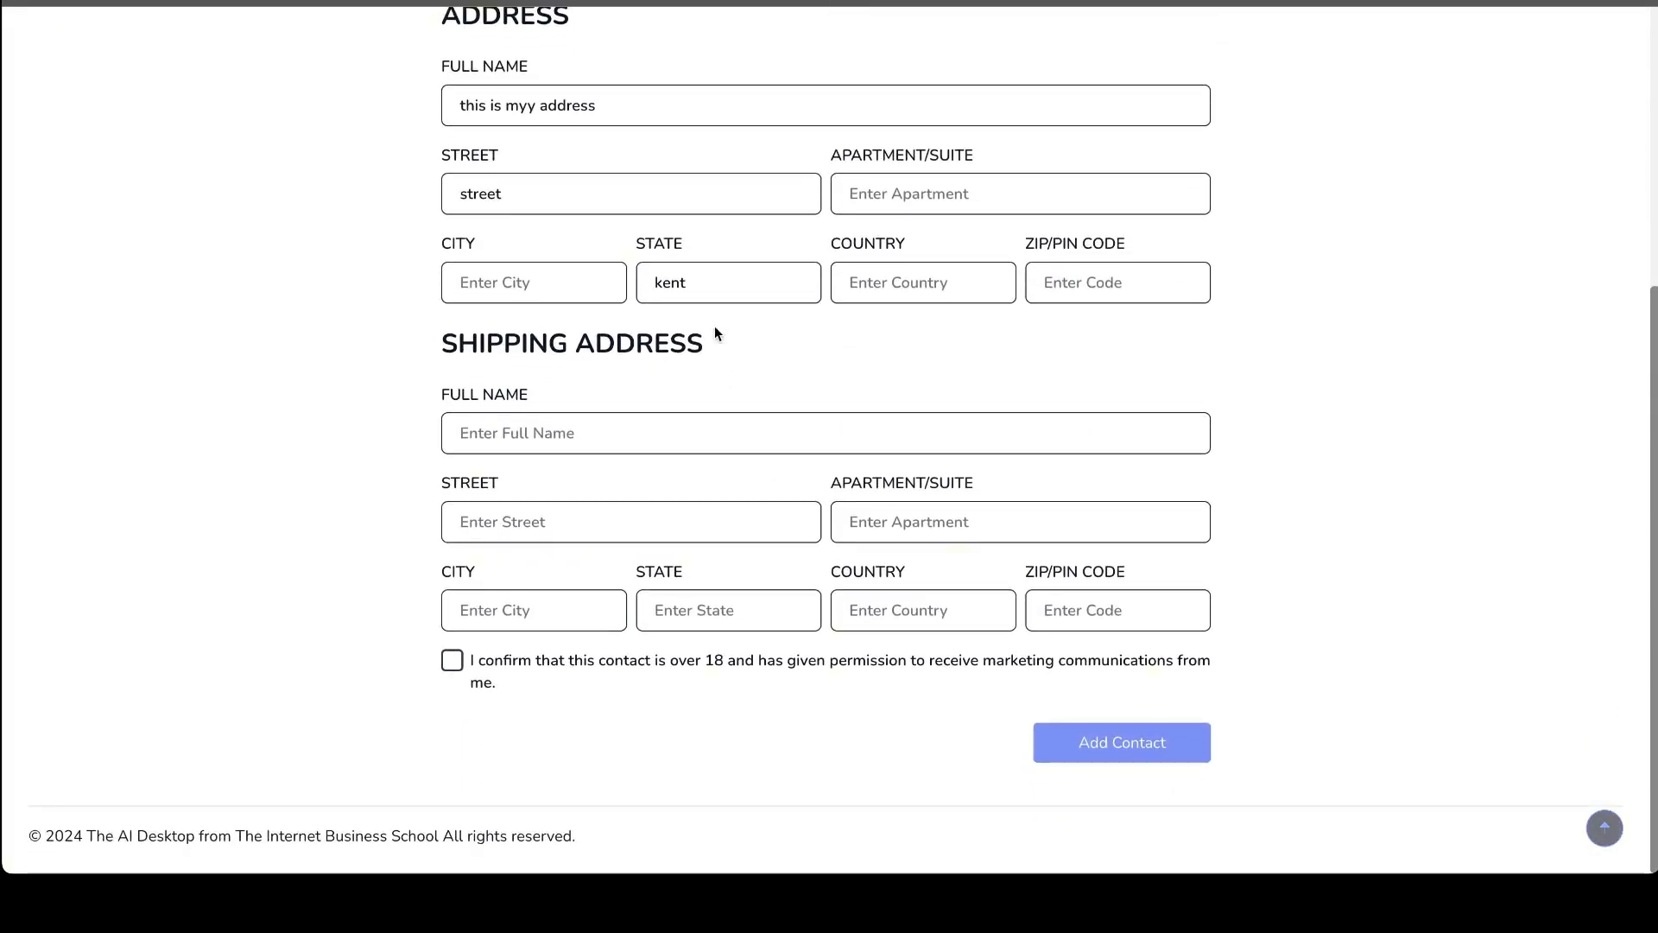
scroll(665, 510, "up", 3)
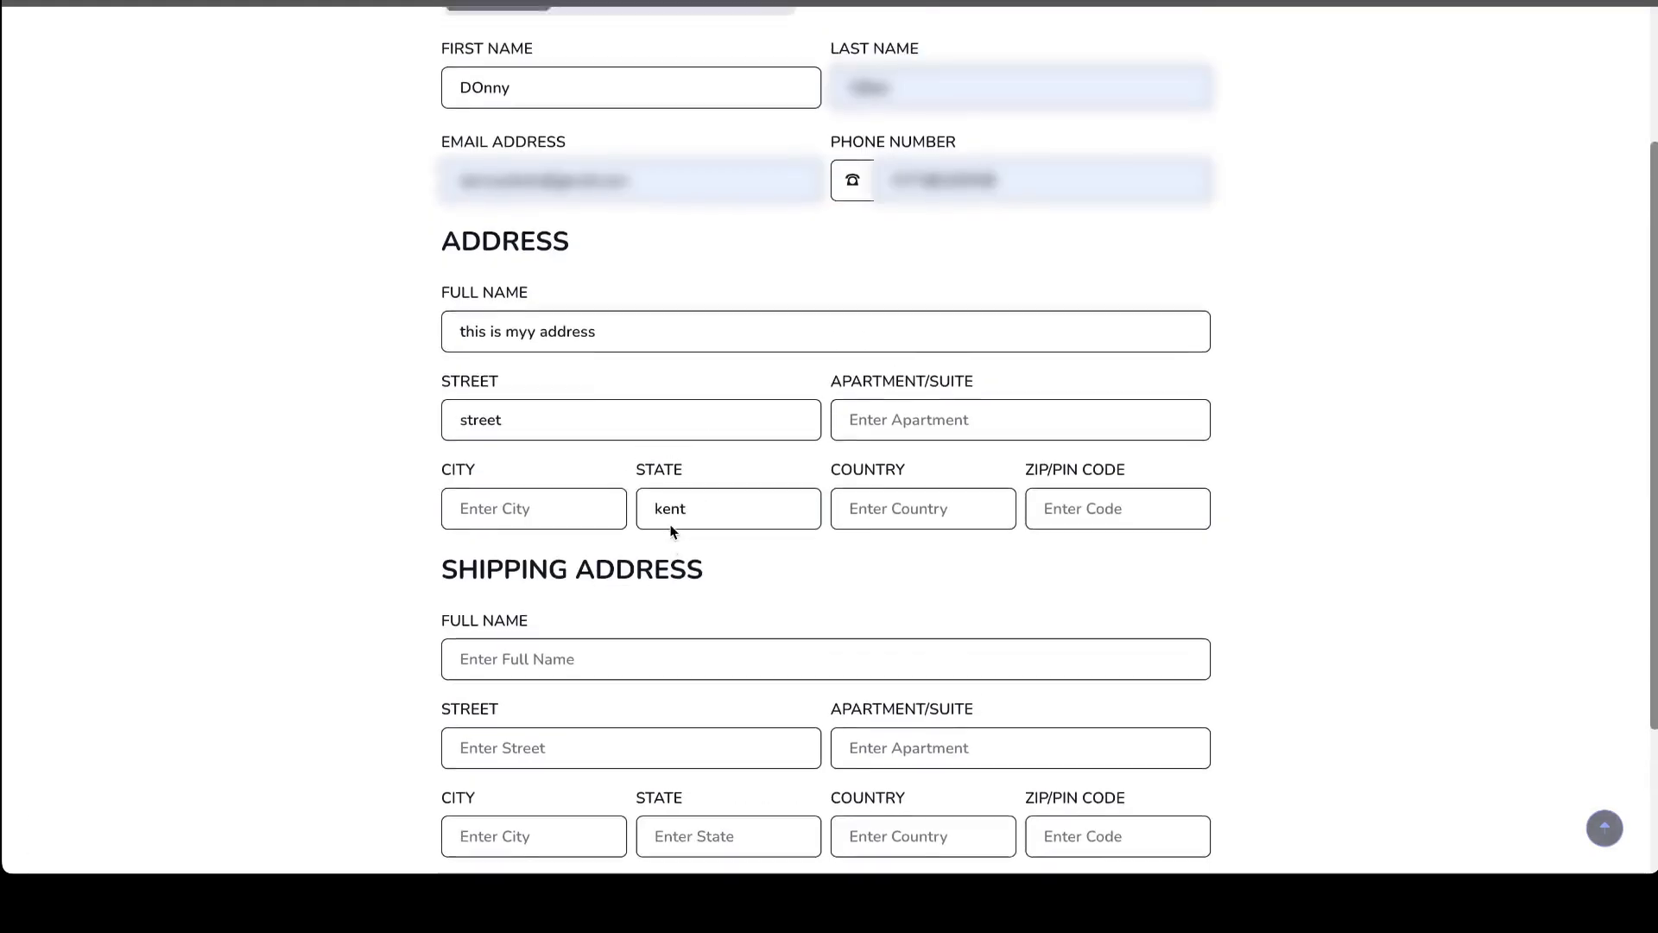
scroll(672, 531, "down", 1)
scroll(672, 531, "down", 1)
left_click(452, 670)
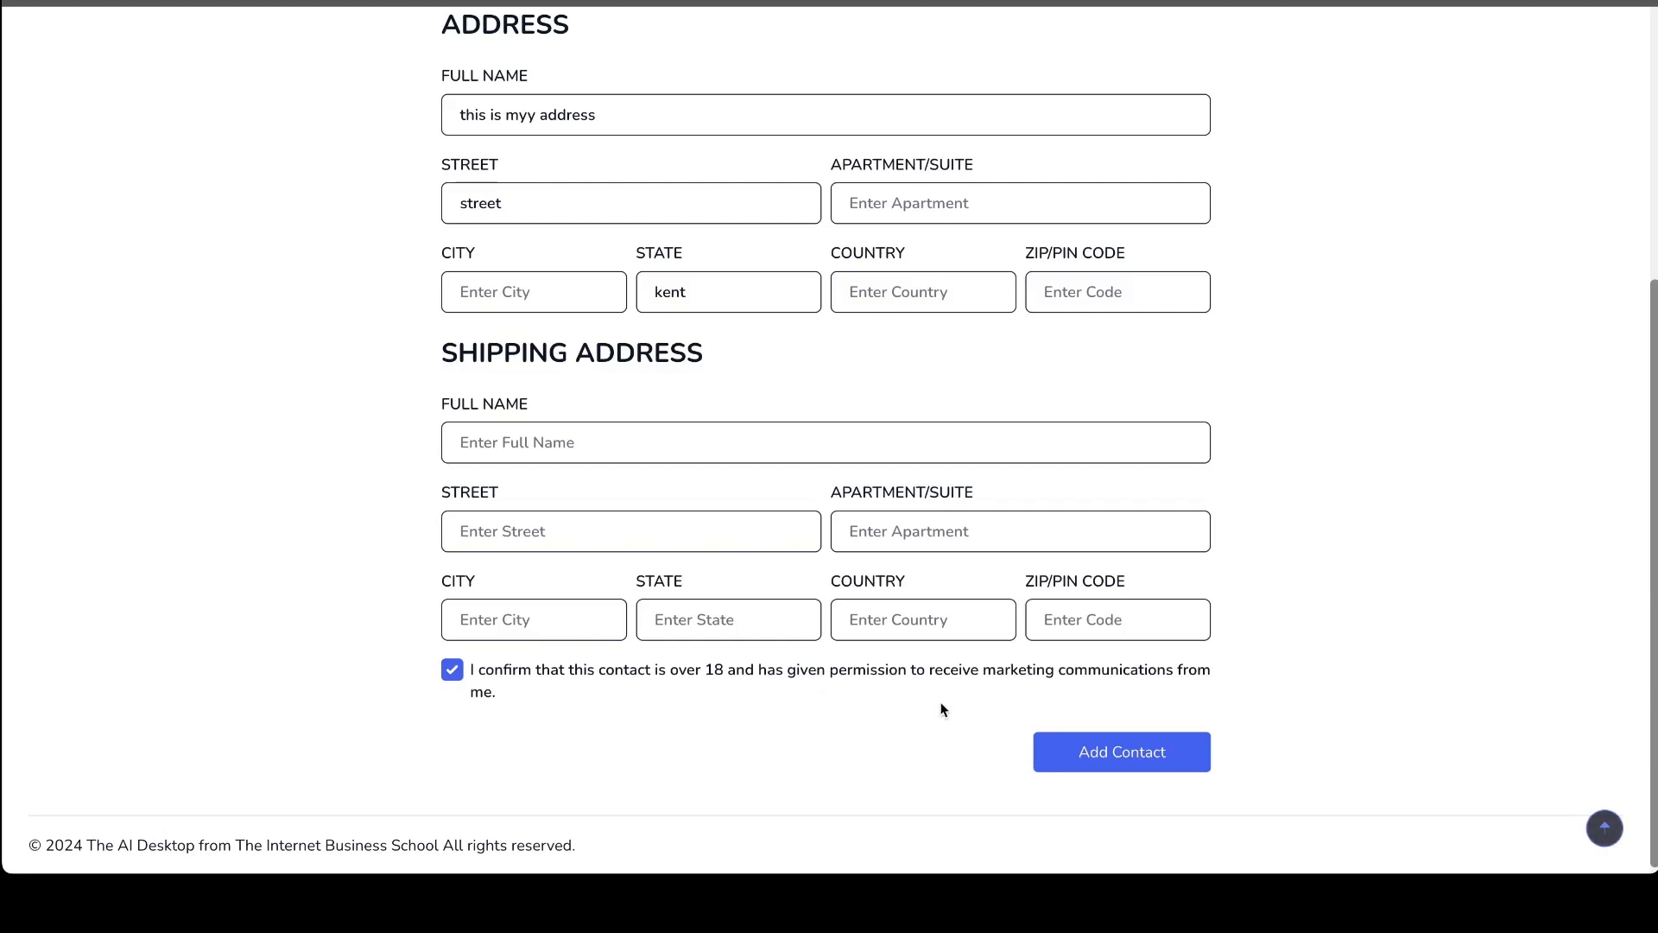
left_click(1147, 757)
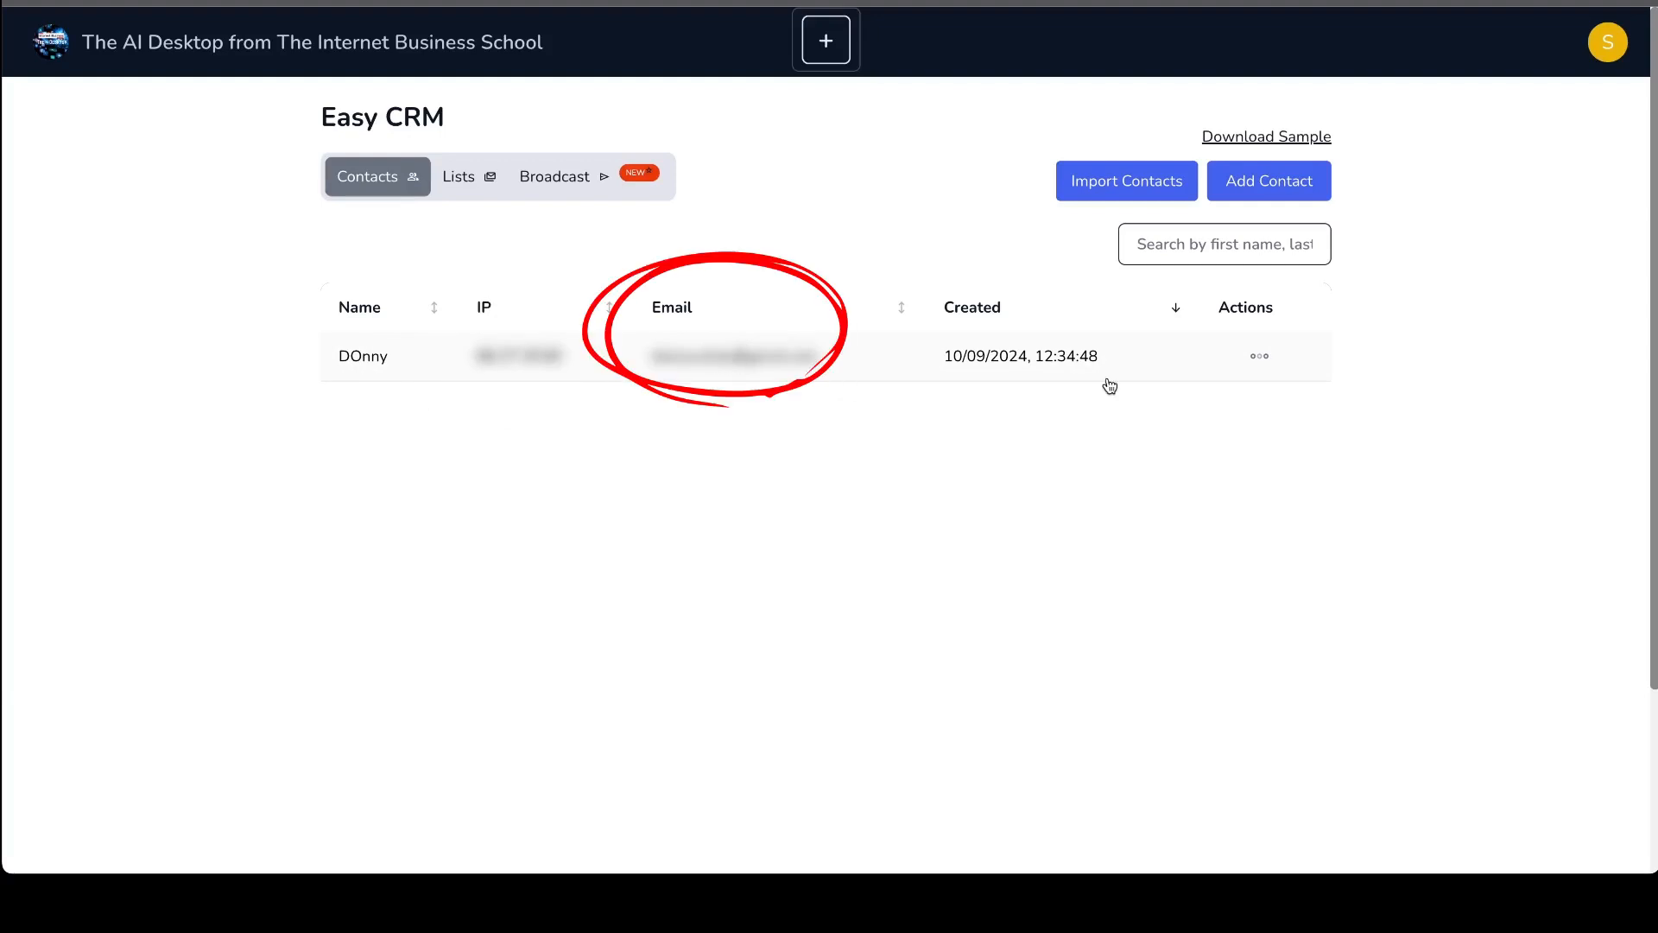
- Open an invoice for the new contact and look over its sender, billing and payment fields
left_click(1262, 360)
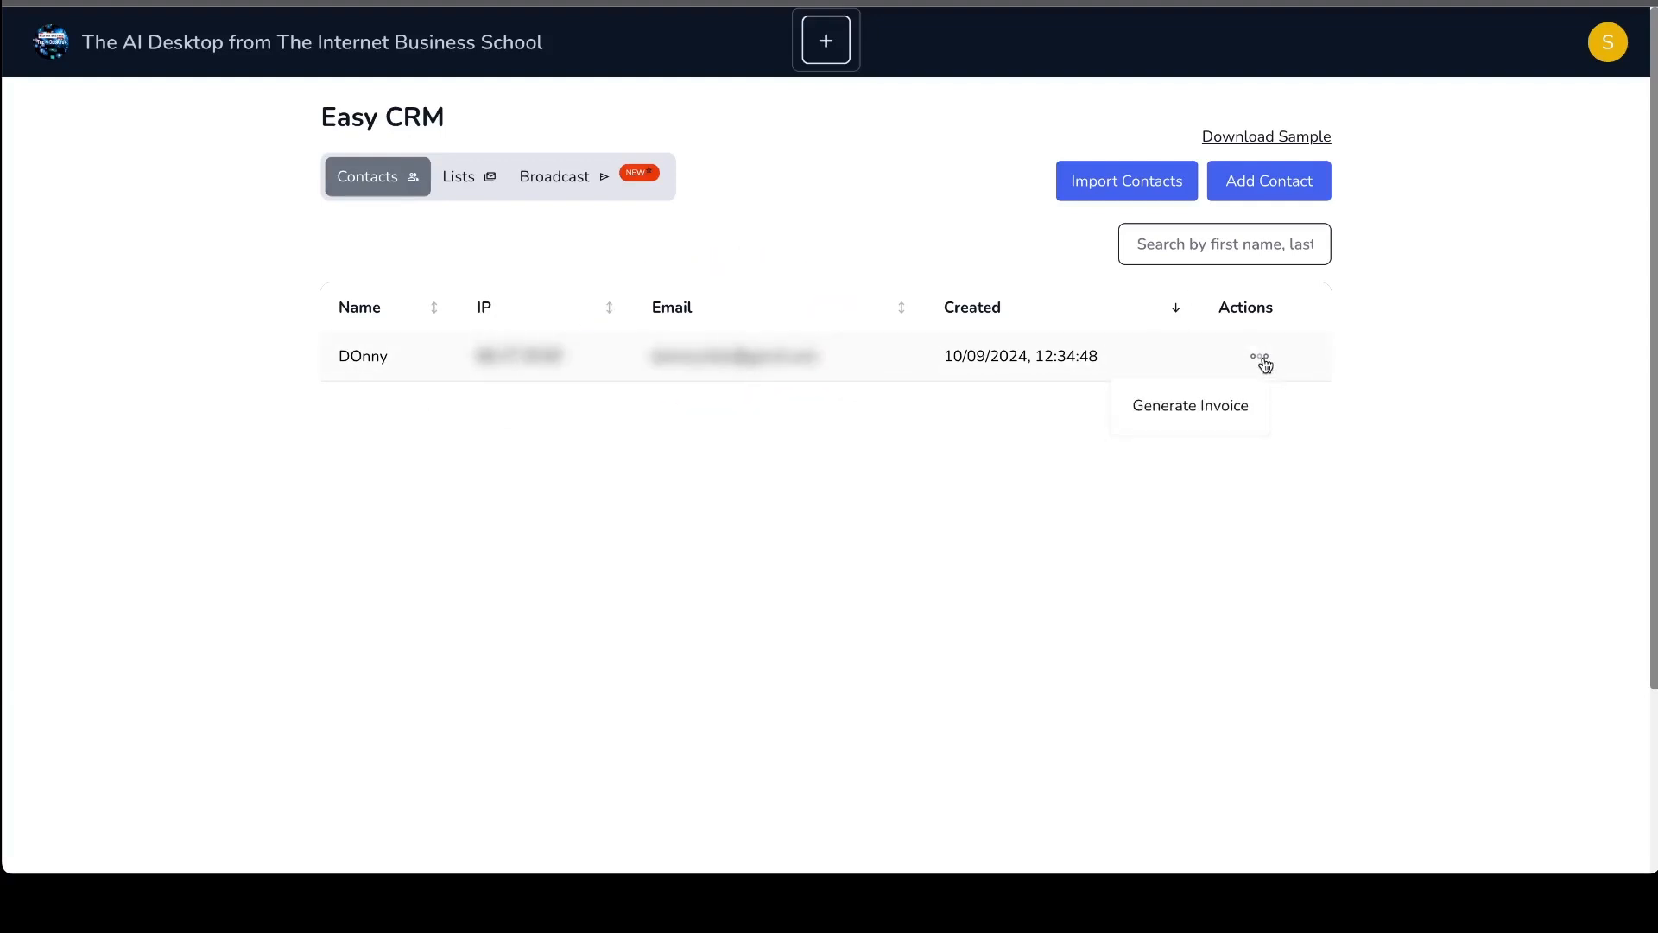
left_click(1212, 413)
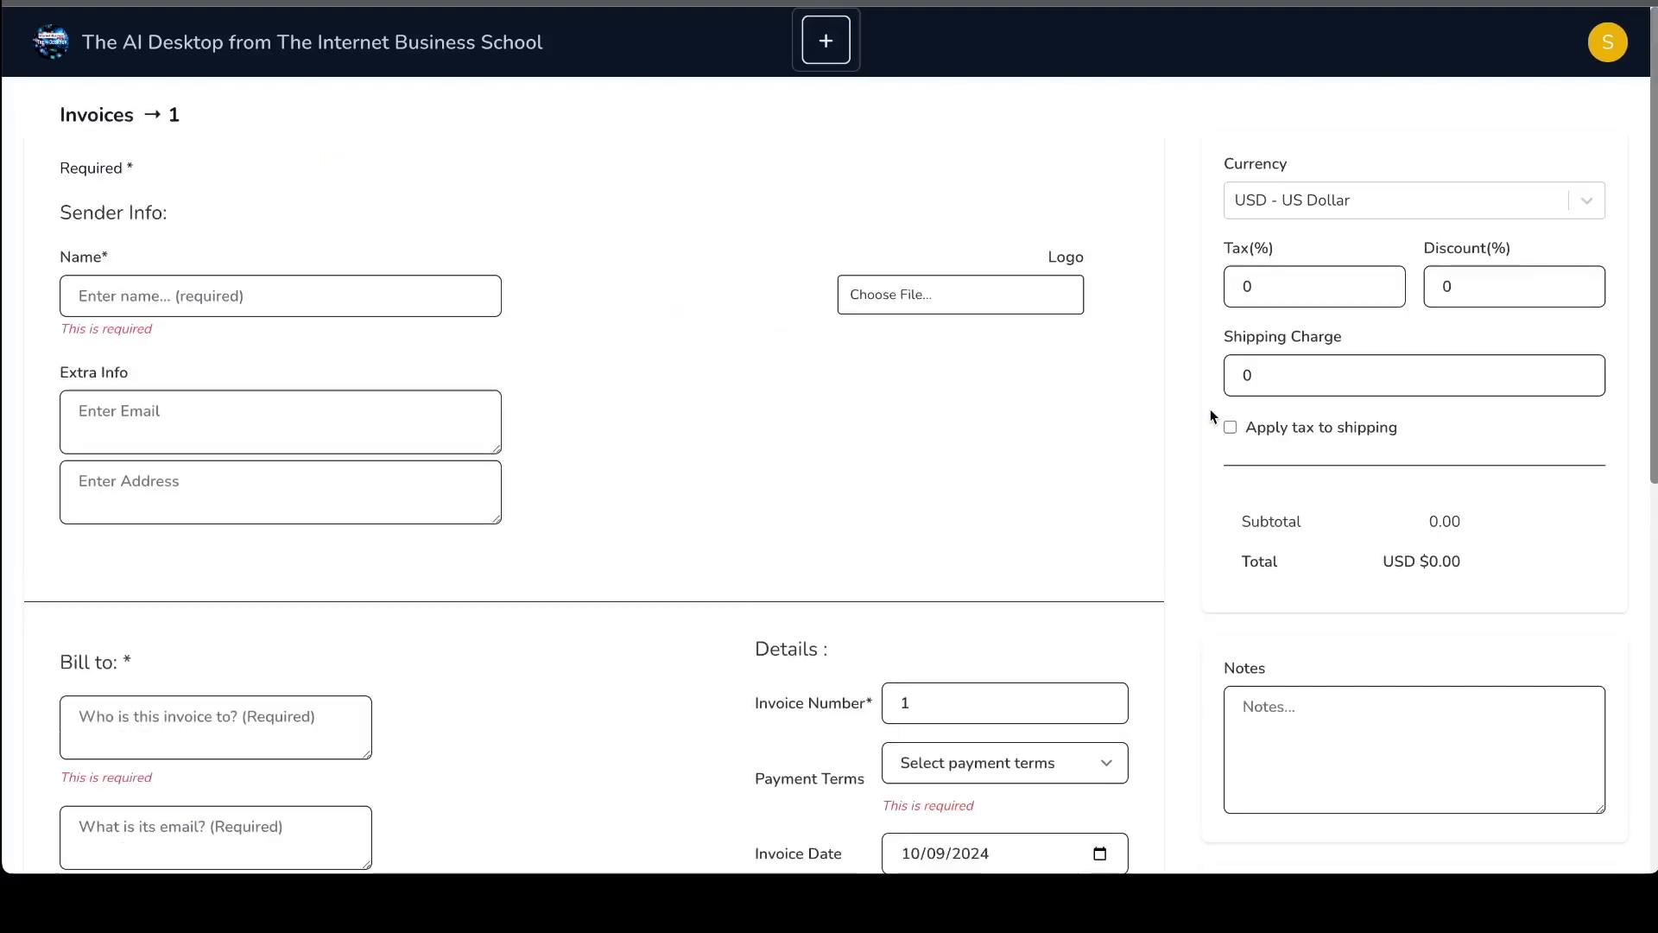
scroll(898, 473, "down", 8)
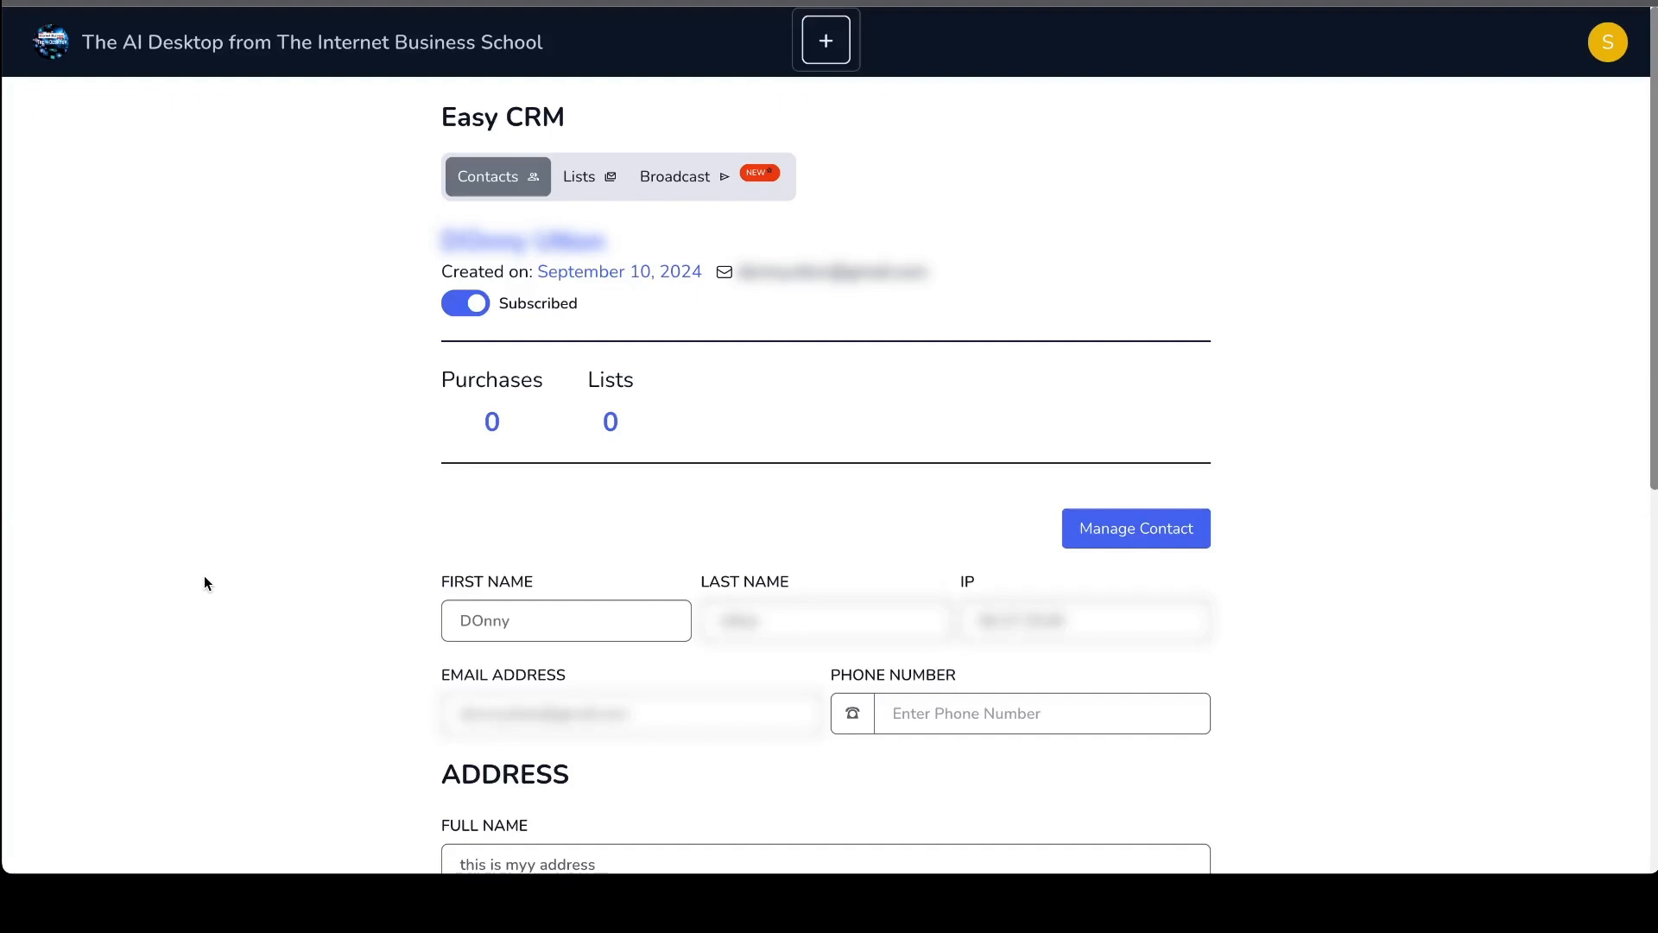
- Add the contact to the Newsletter list from the contact's details page, and open that list
scroll(205, 577, "down", 1)
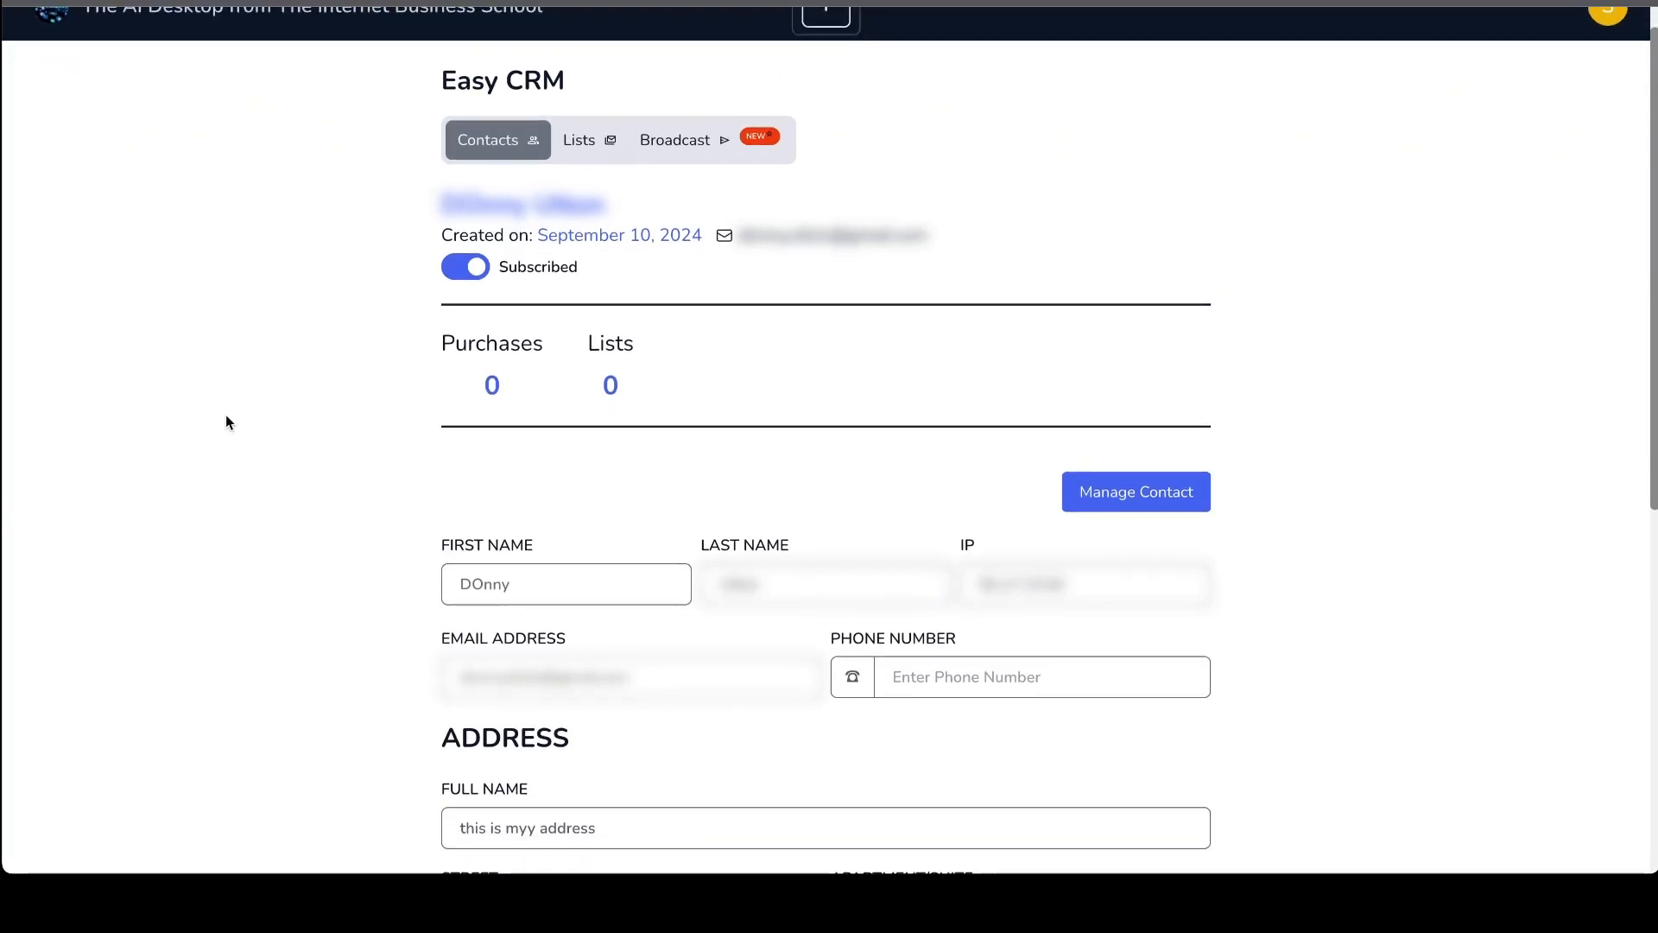
scroll(226, 417, "down", 2)
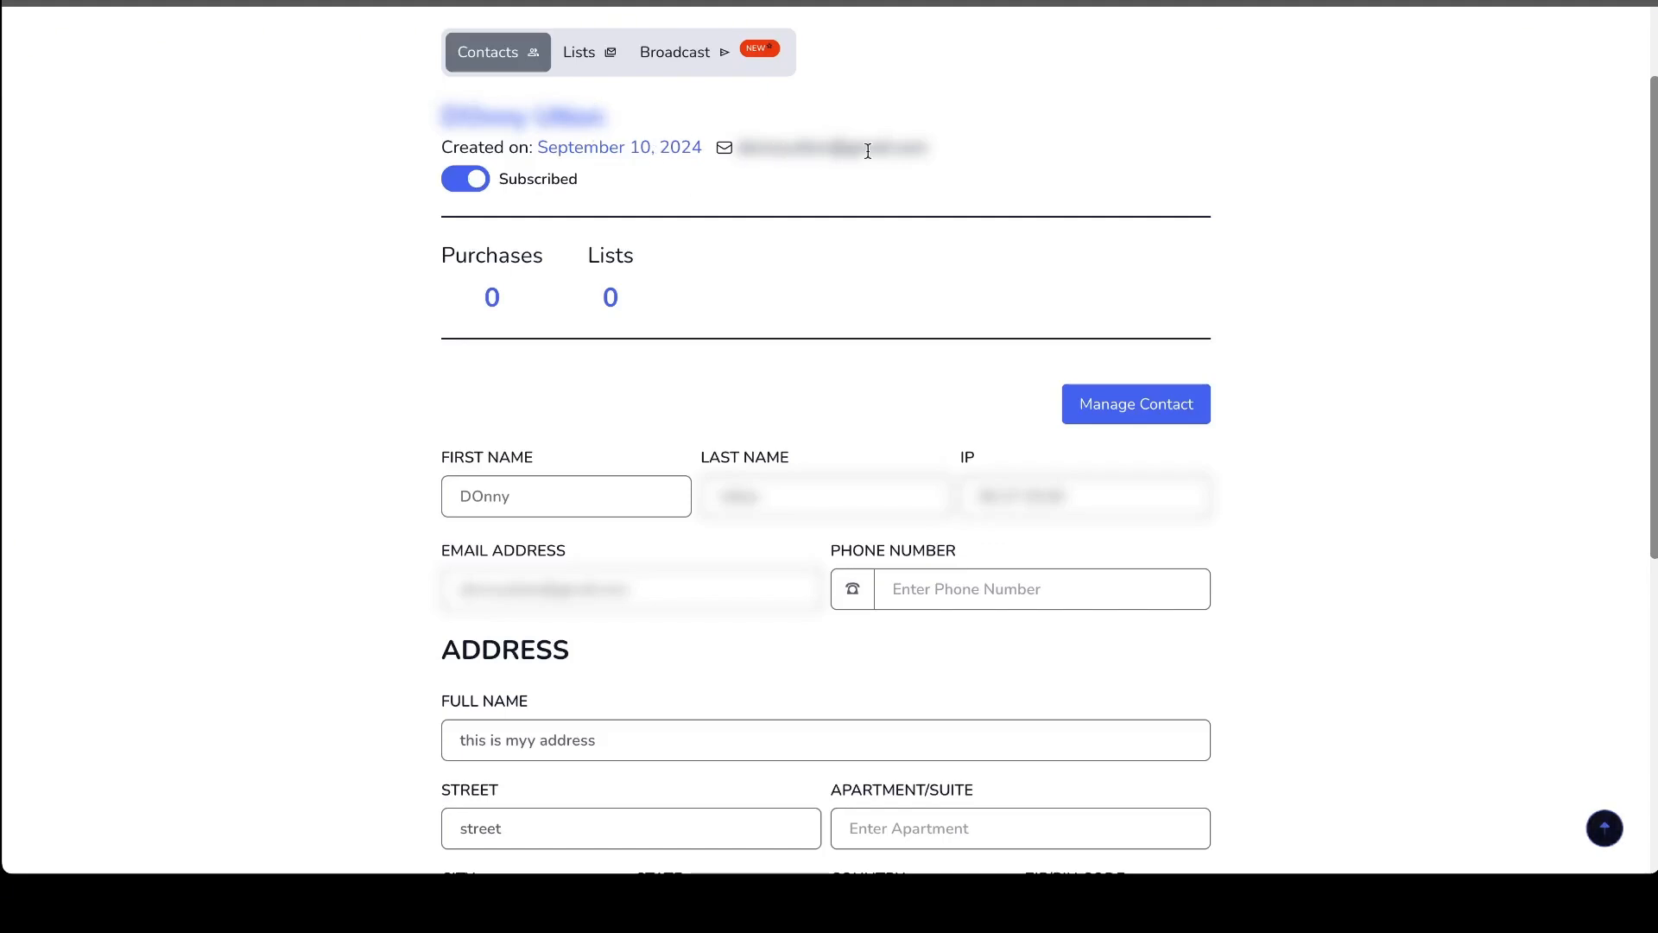
scroll(869, 151, "down", 1)
scroll(868, 151, "down", 5)
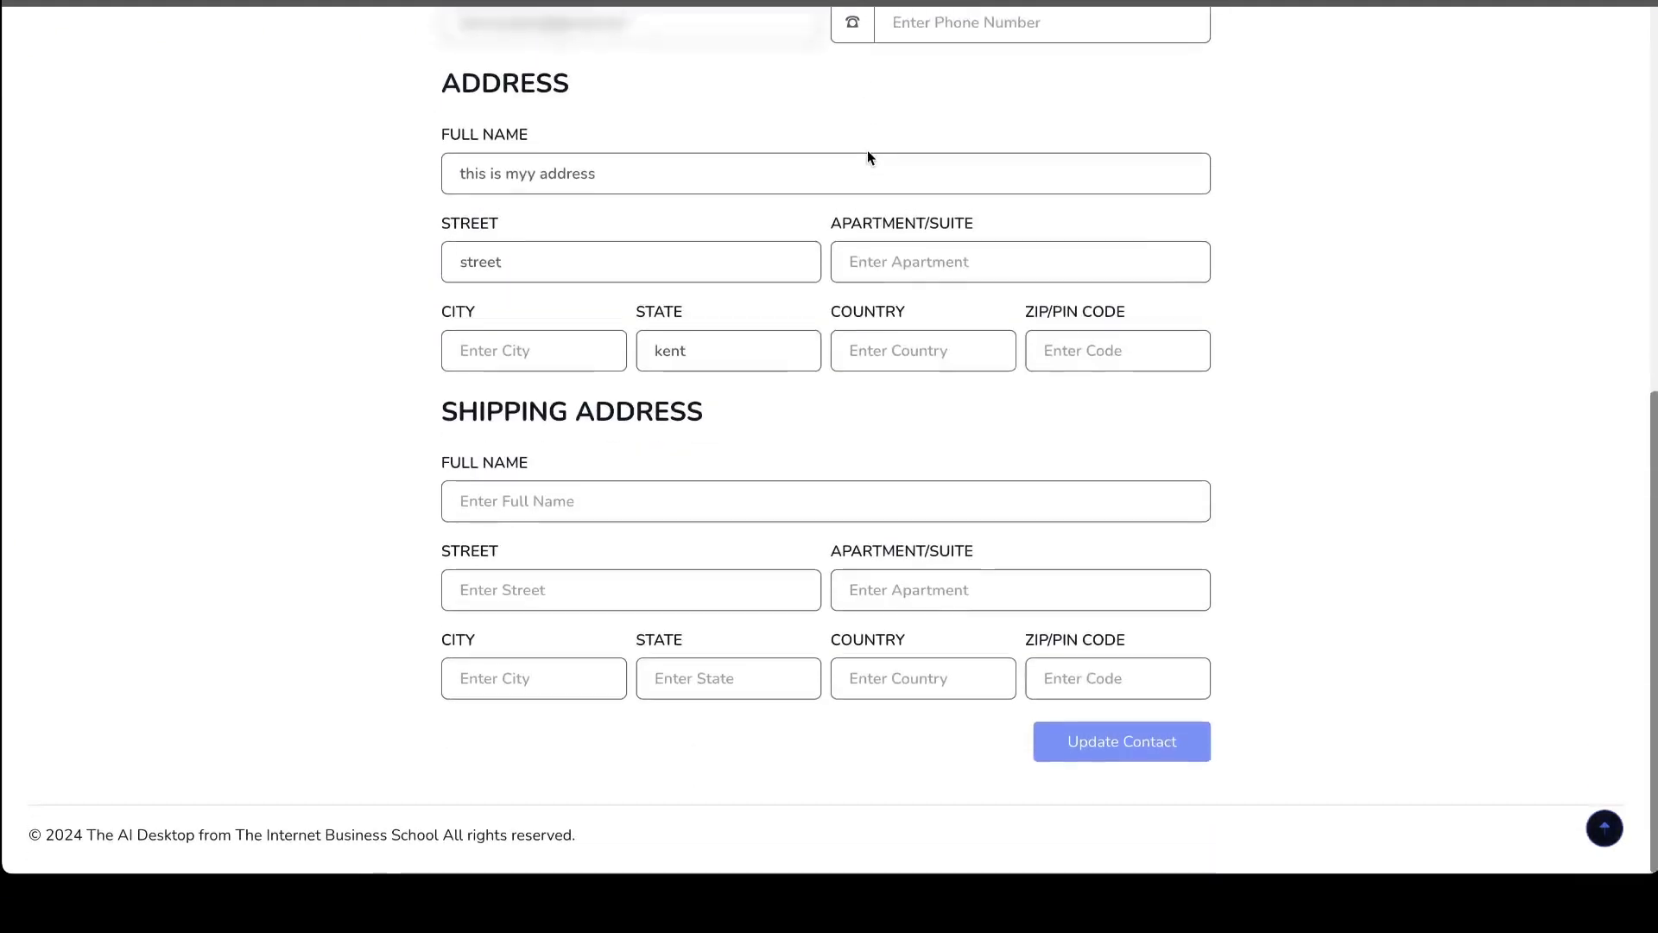
scroll(868, 156, "up", 5)
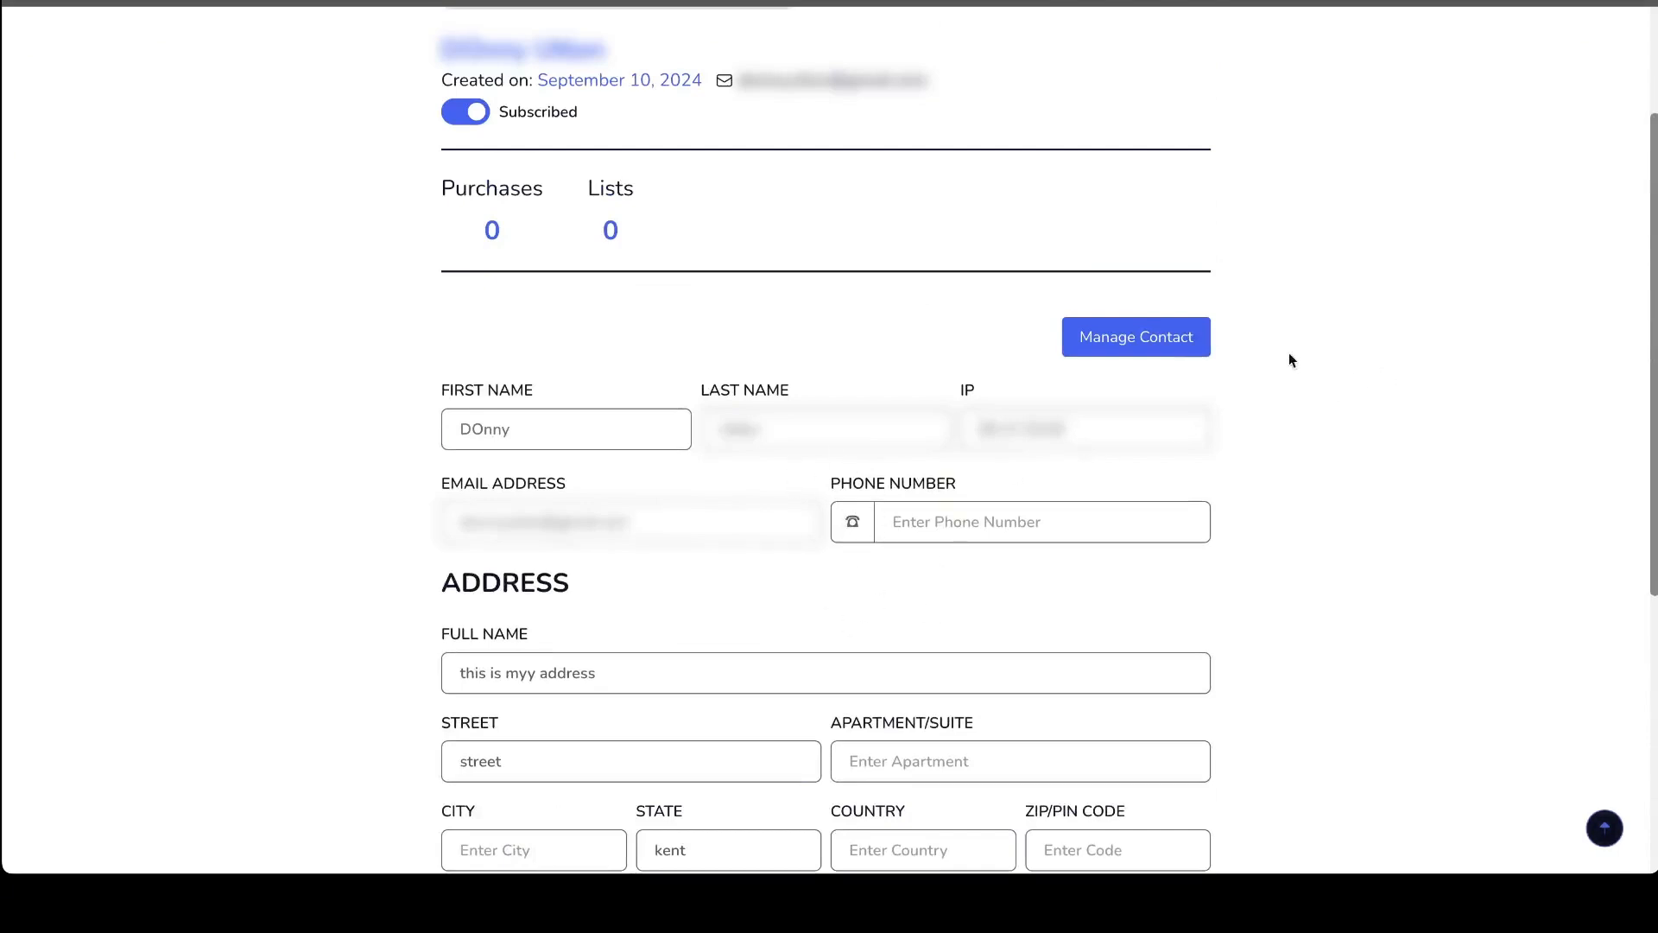
double_click(1149, 337)
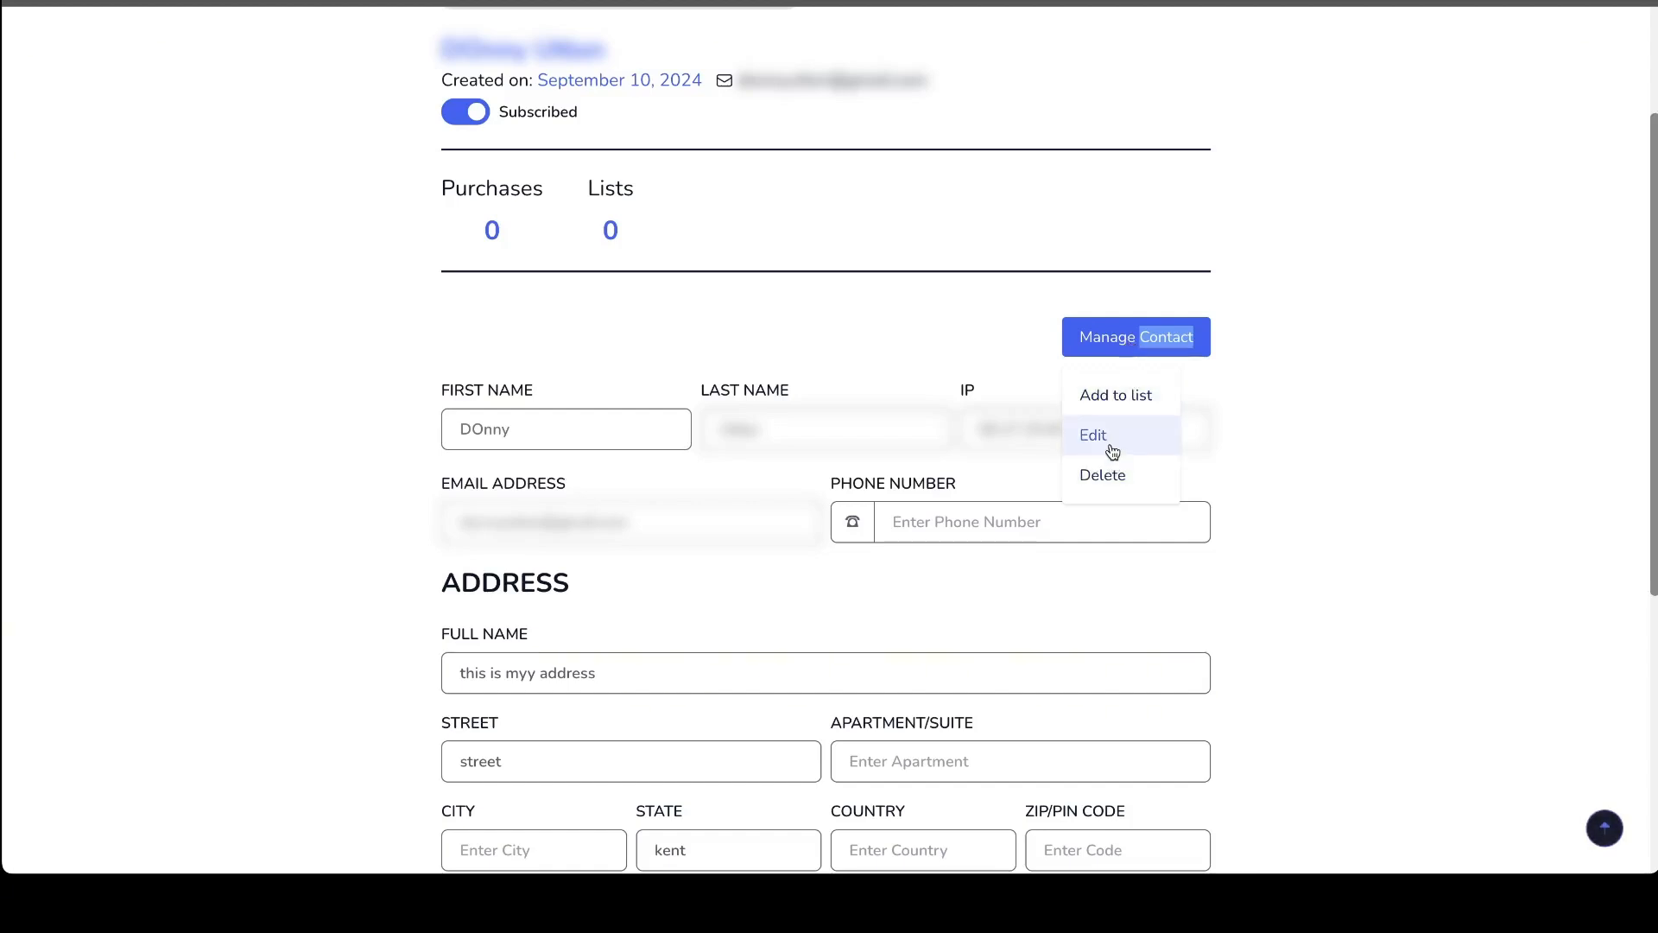
left_click(1128, 396)
left_click(957, 445)
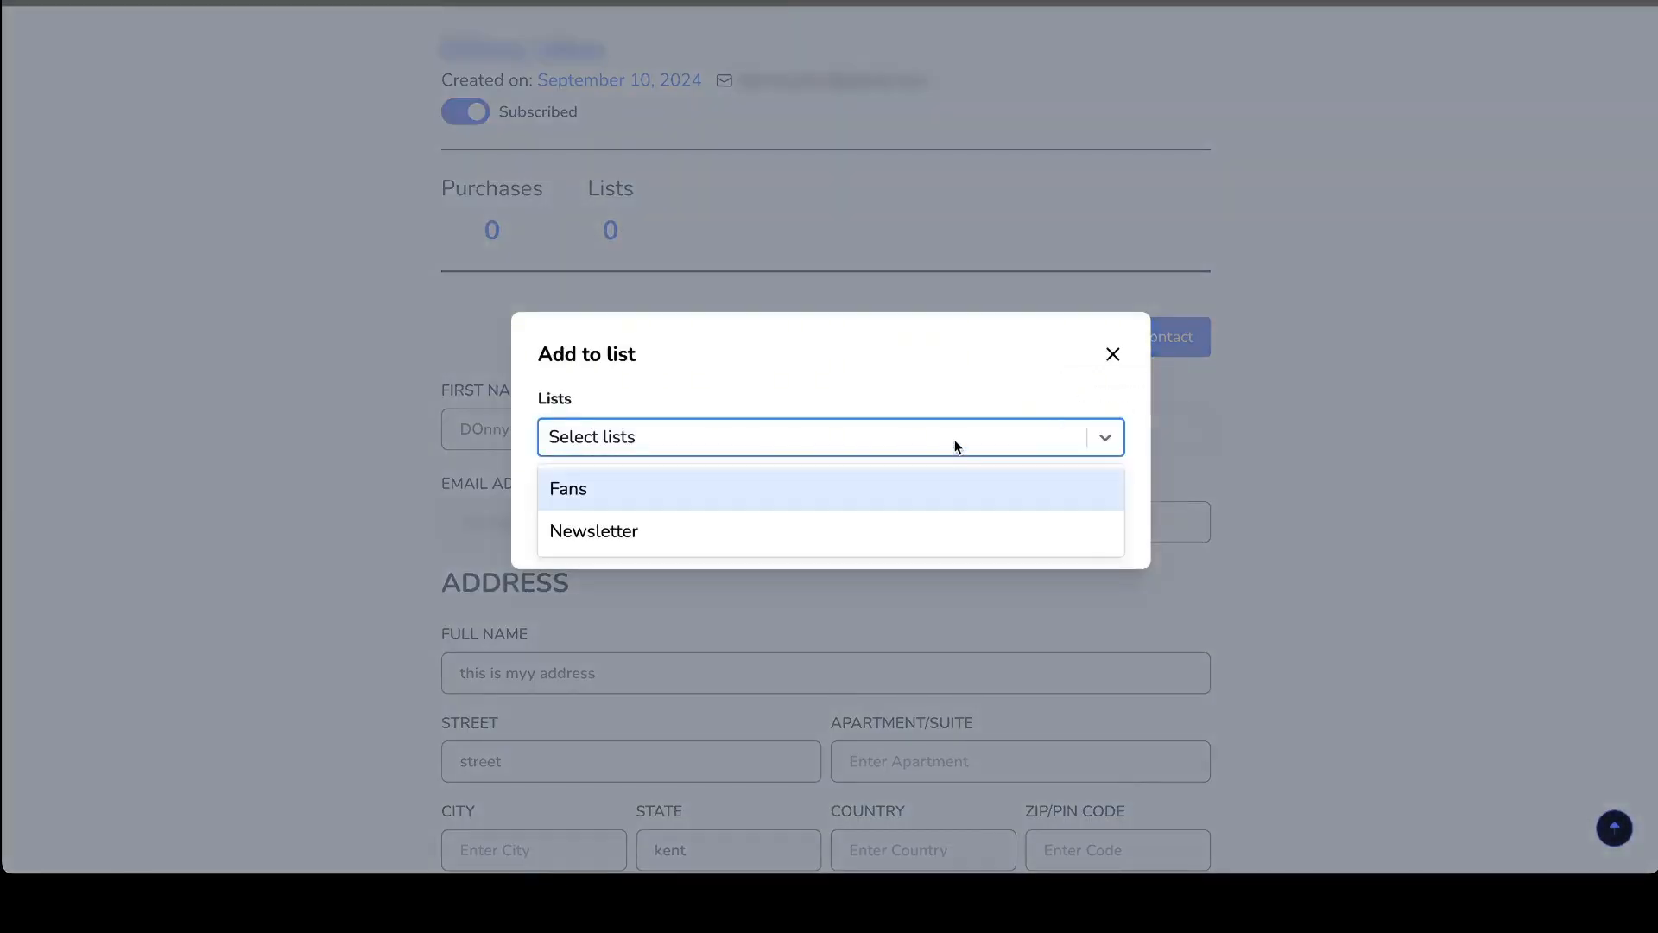
left_click(633, 533)
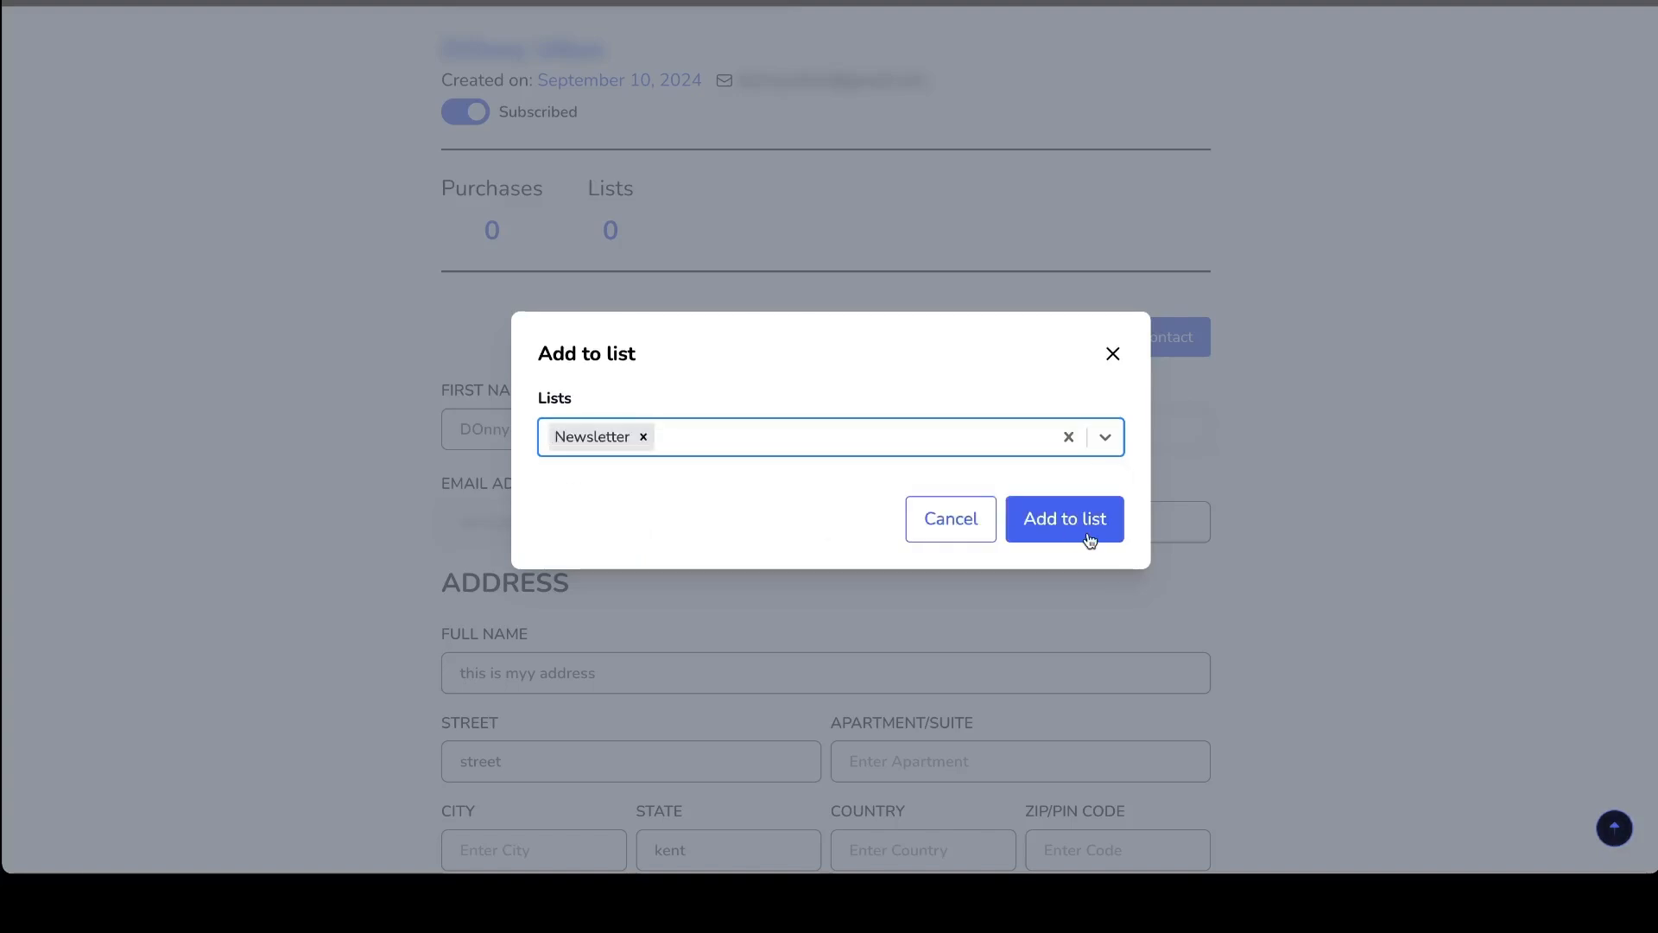
left_click(1090, 519)
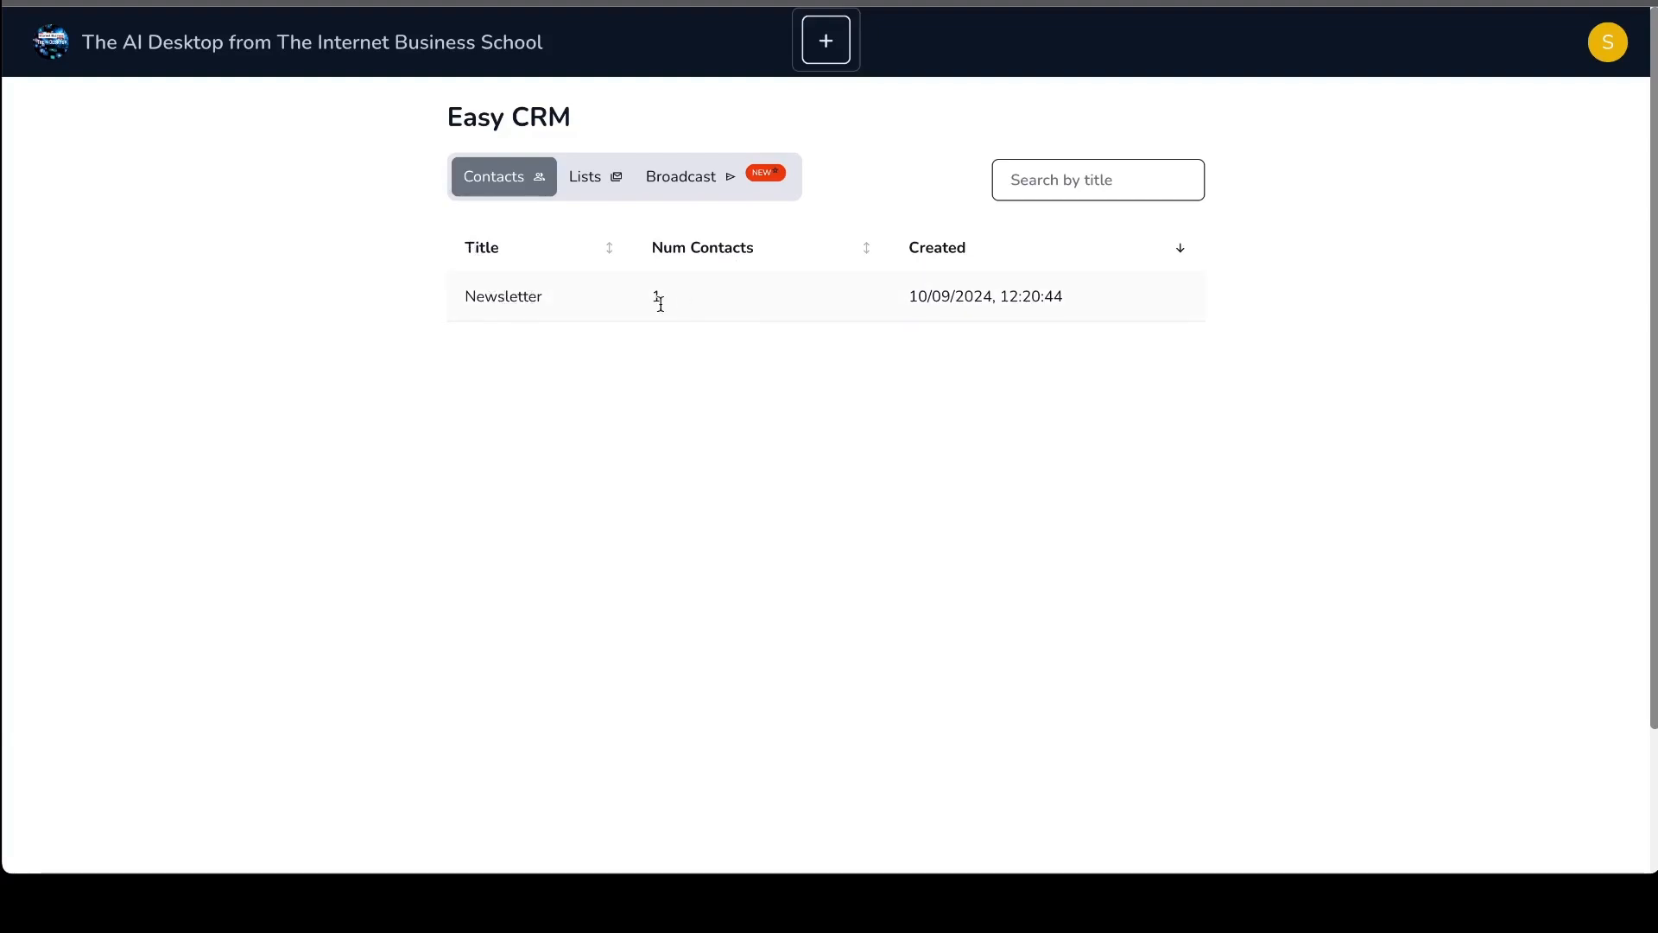
left_click(497, 300)
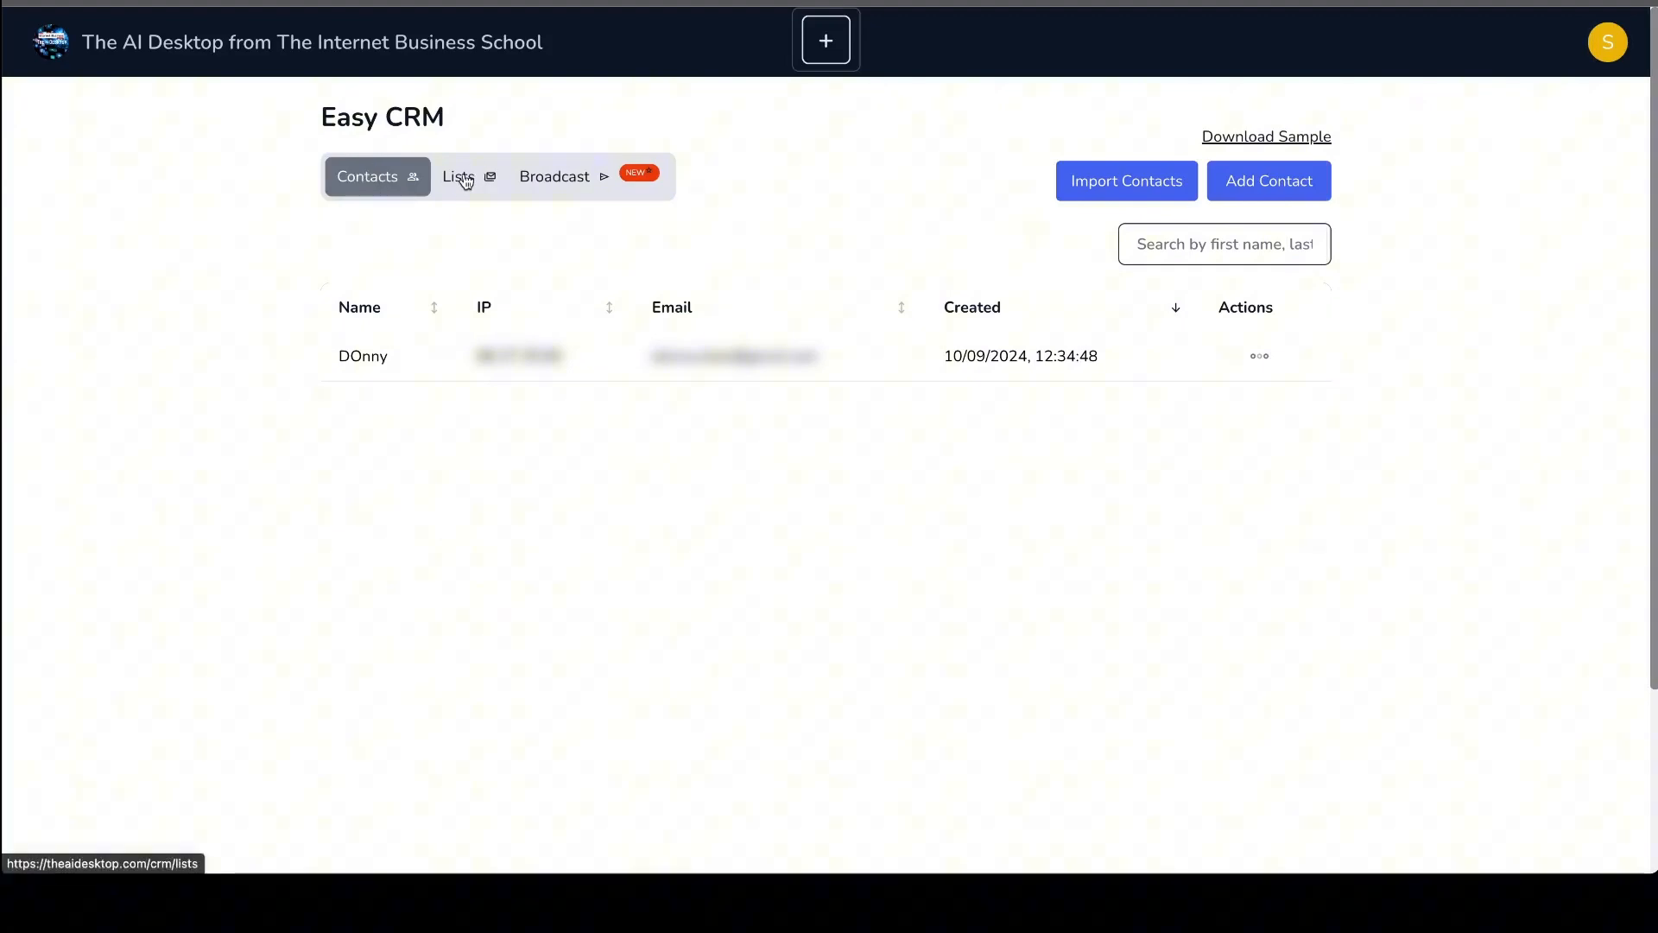
- Create a new contact list titled "A Super cool singing event"
left_click(465, 179)
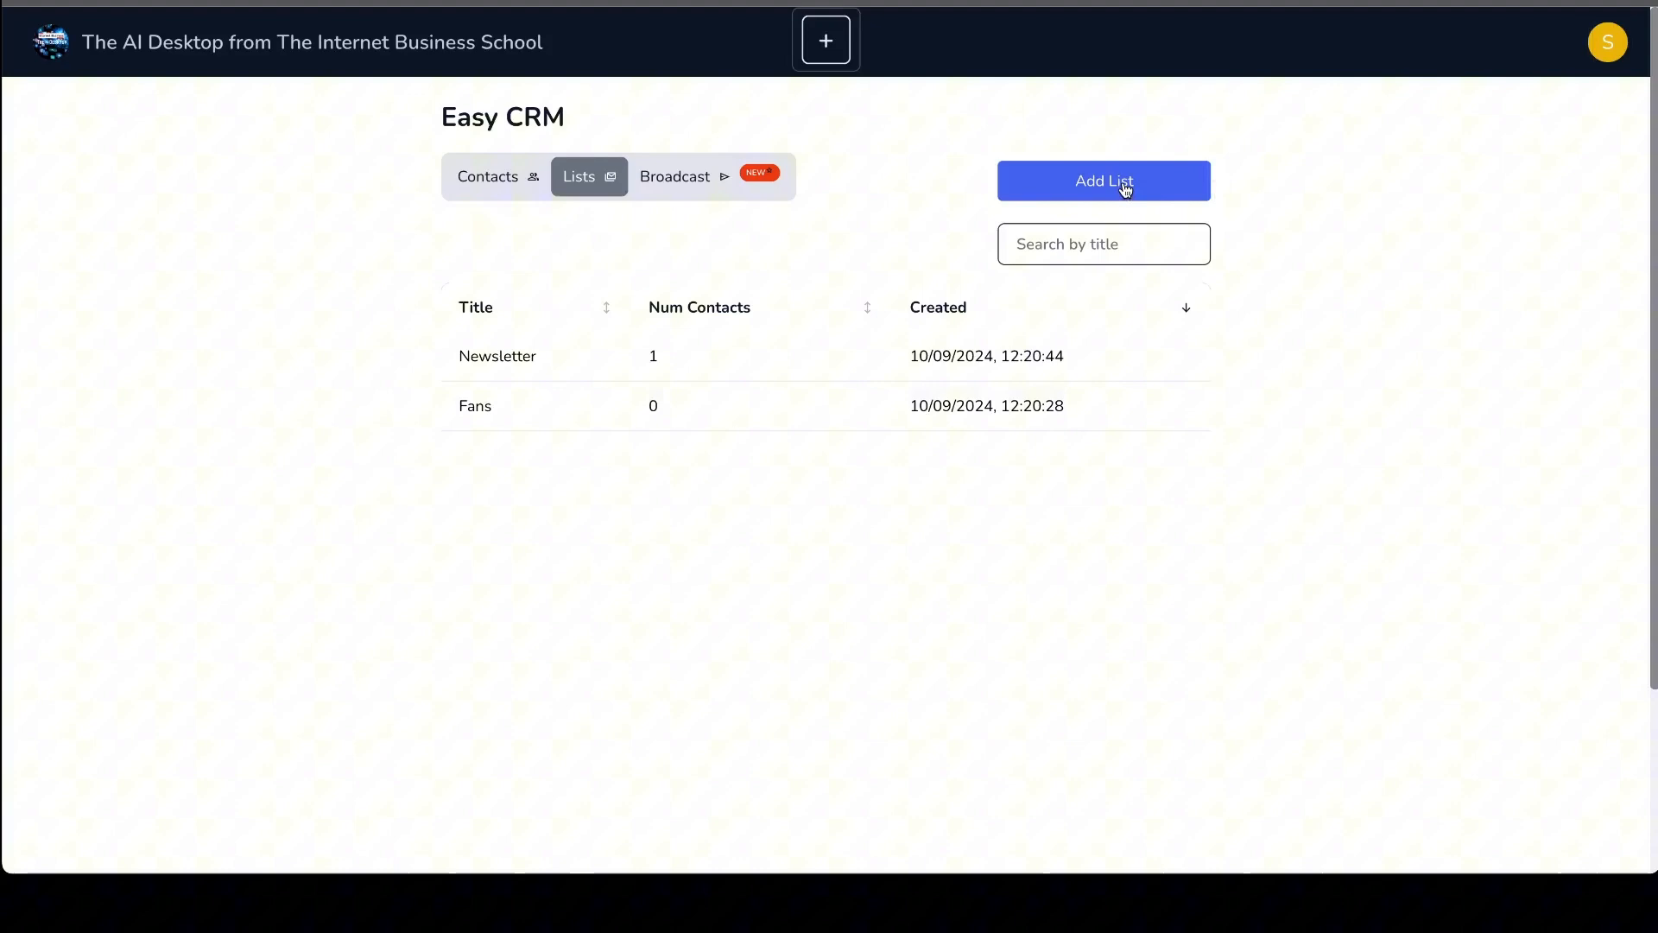
left_click(1122, 181)
left_click(676, 243)
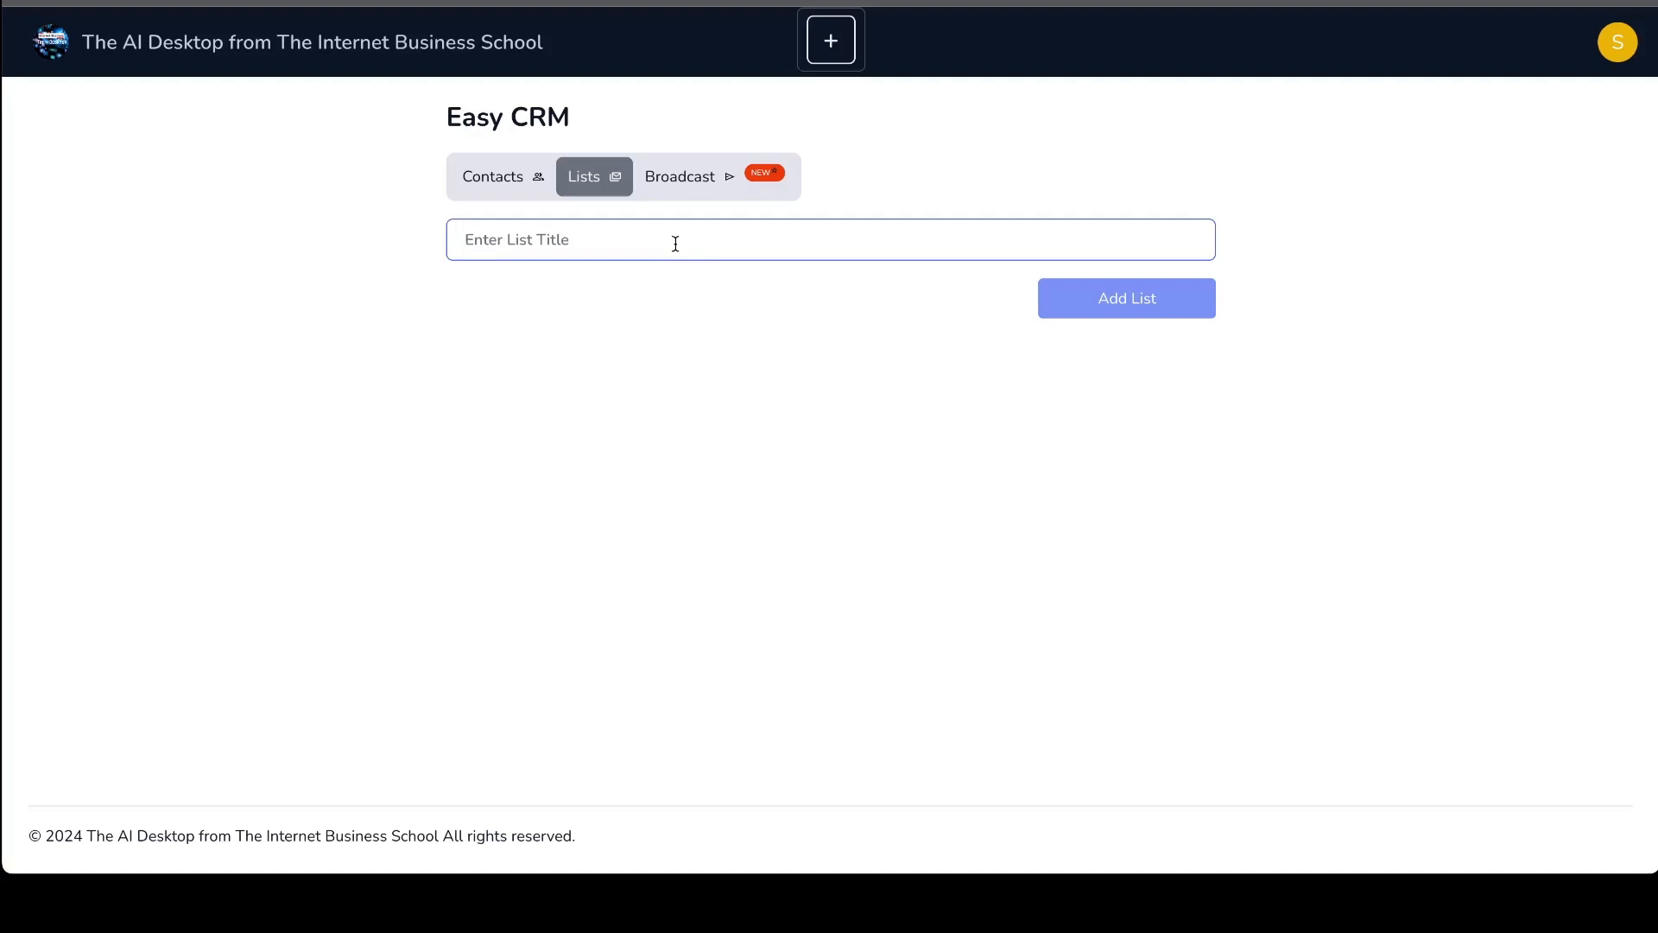
type("A Super")
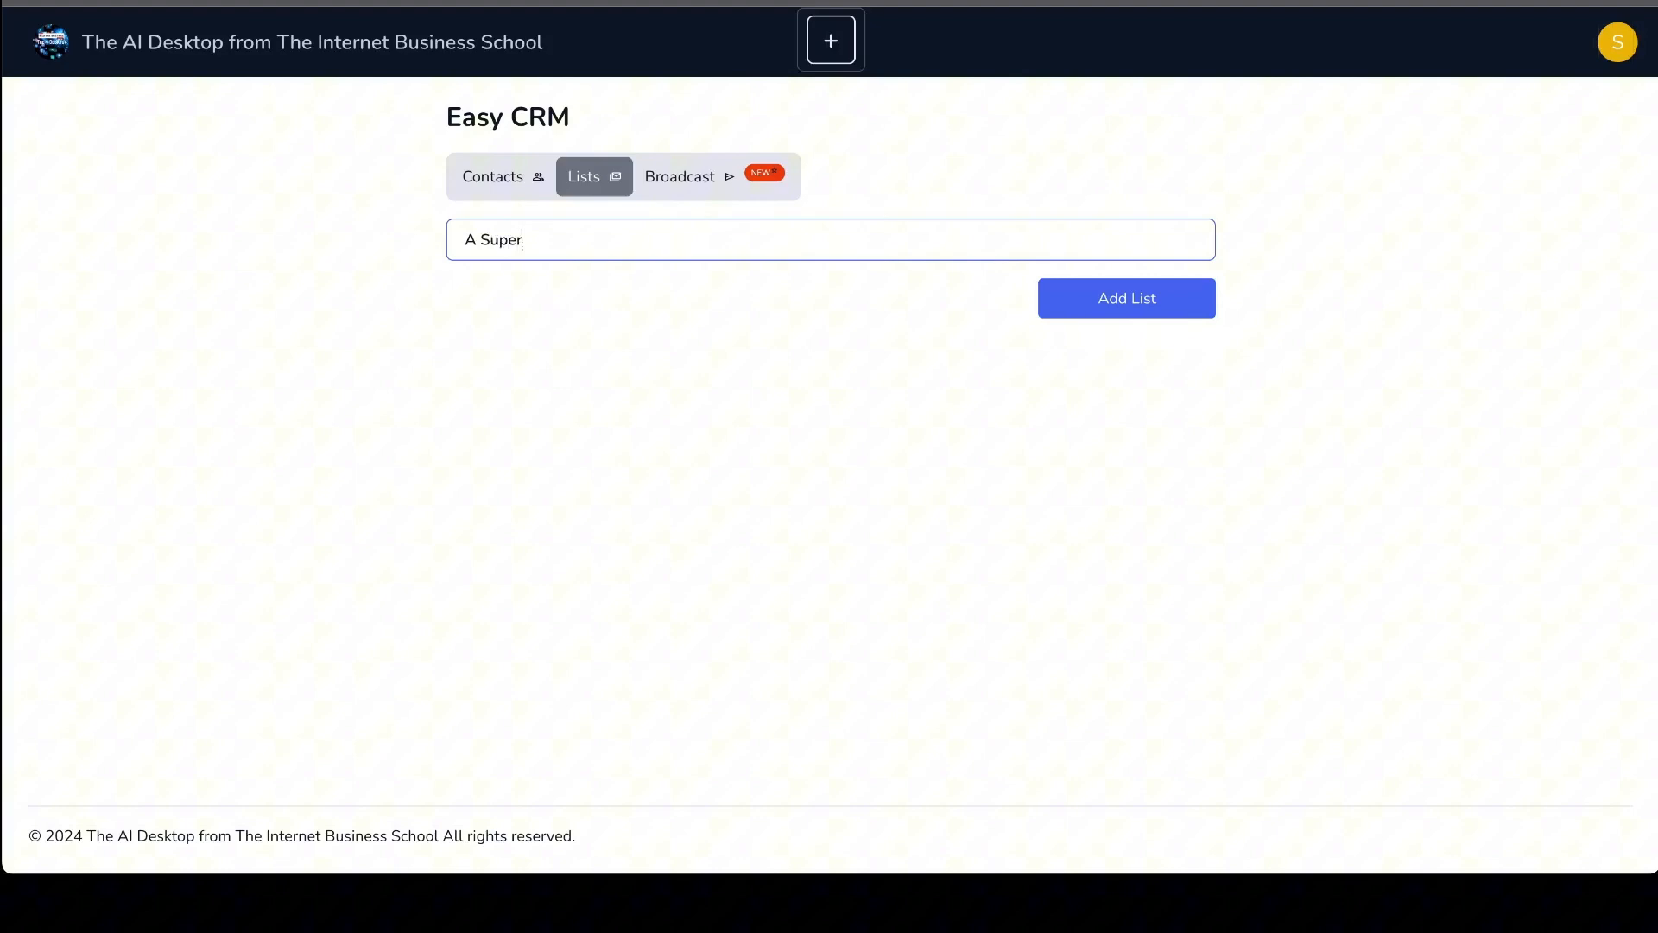
type(" cool singi")
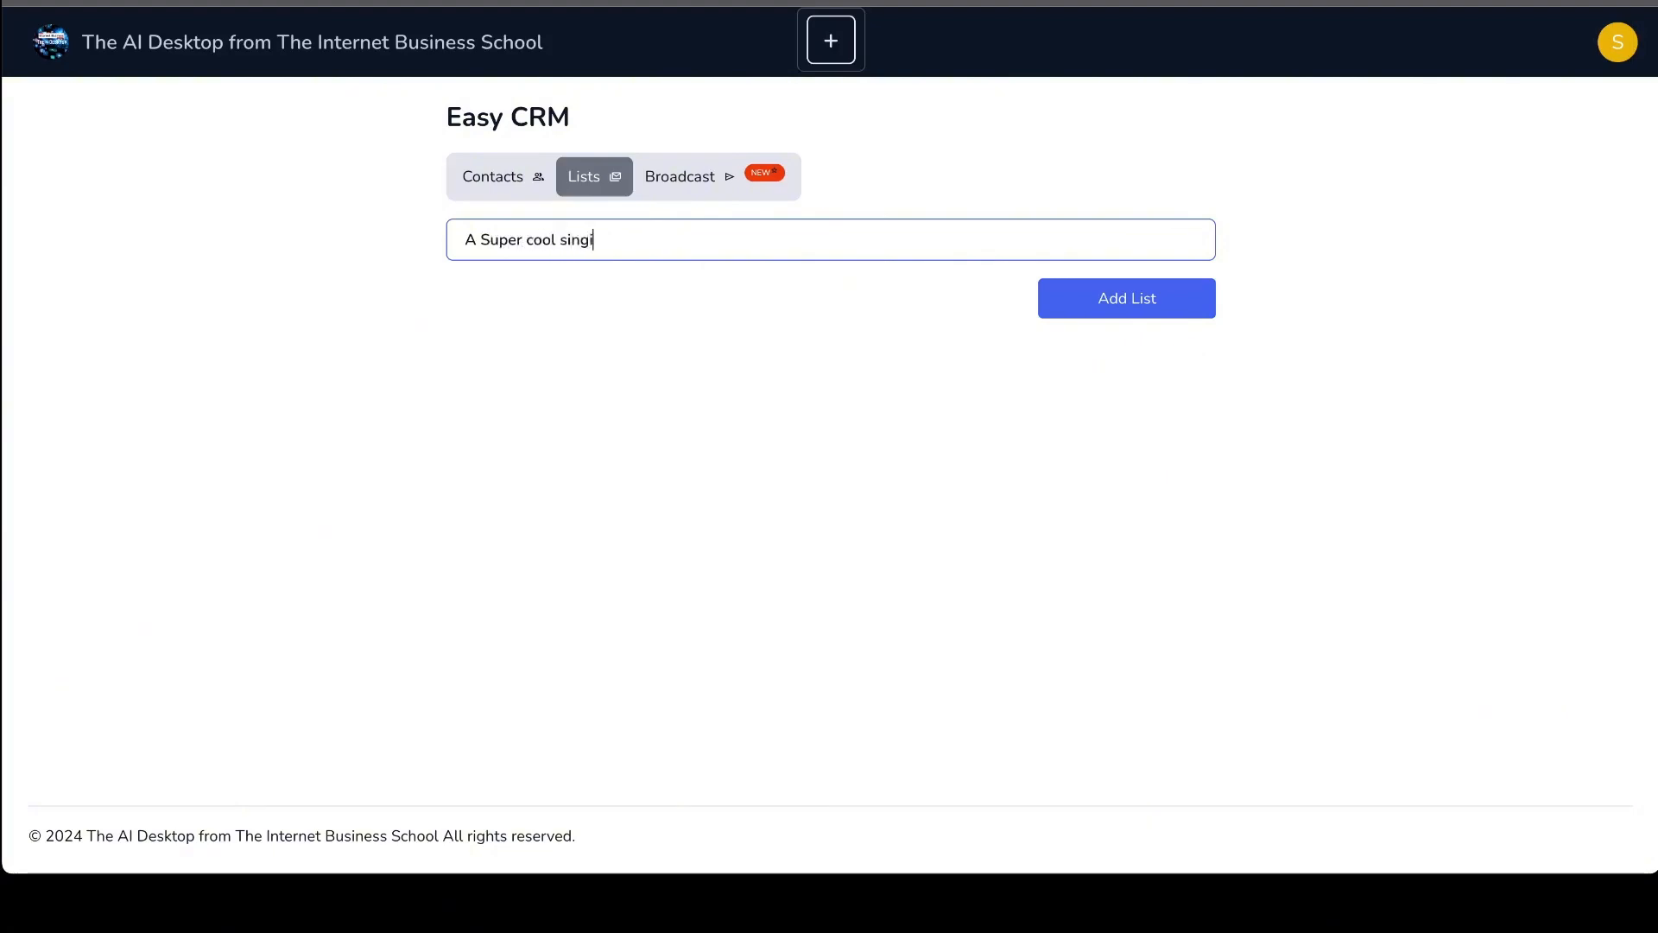
type("ng event")
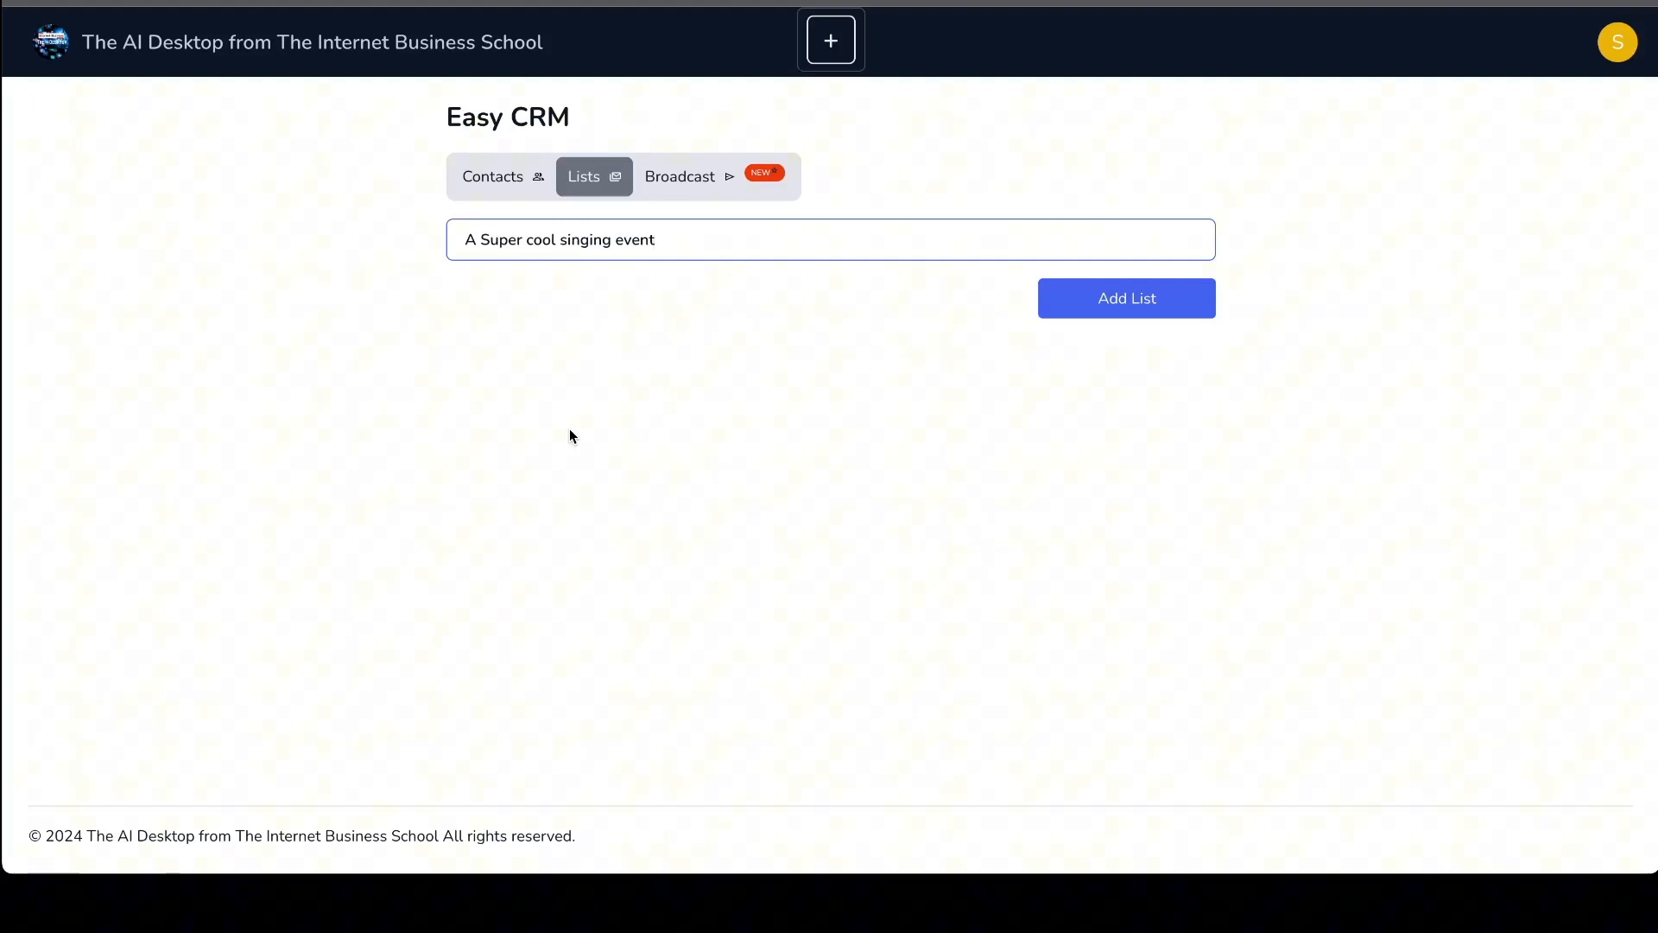
left_click(1183, 309)
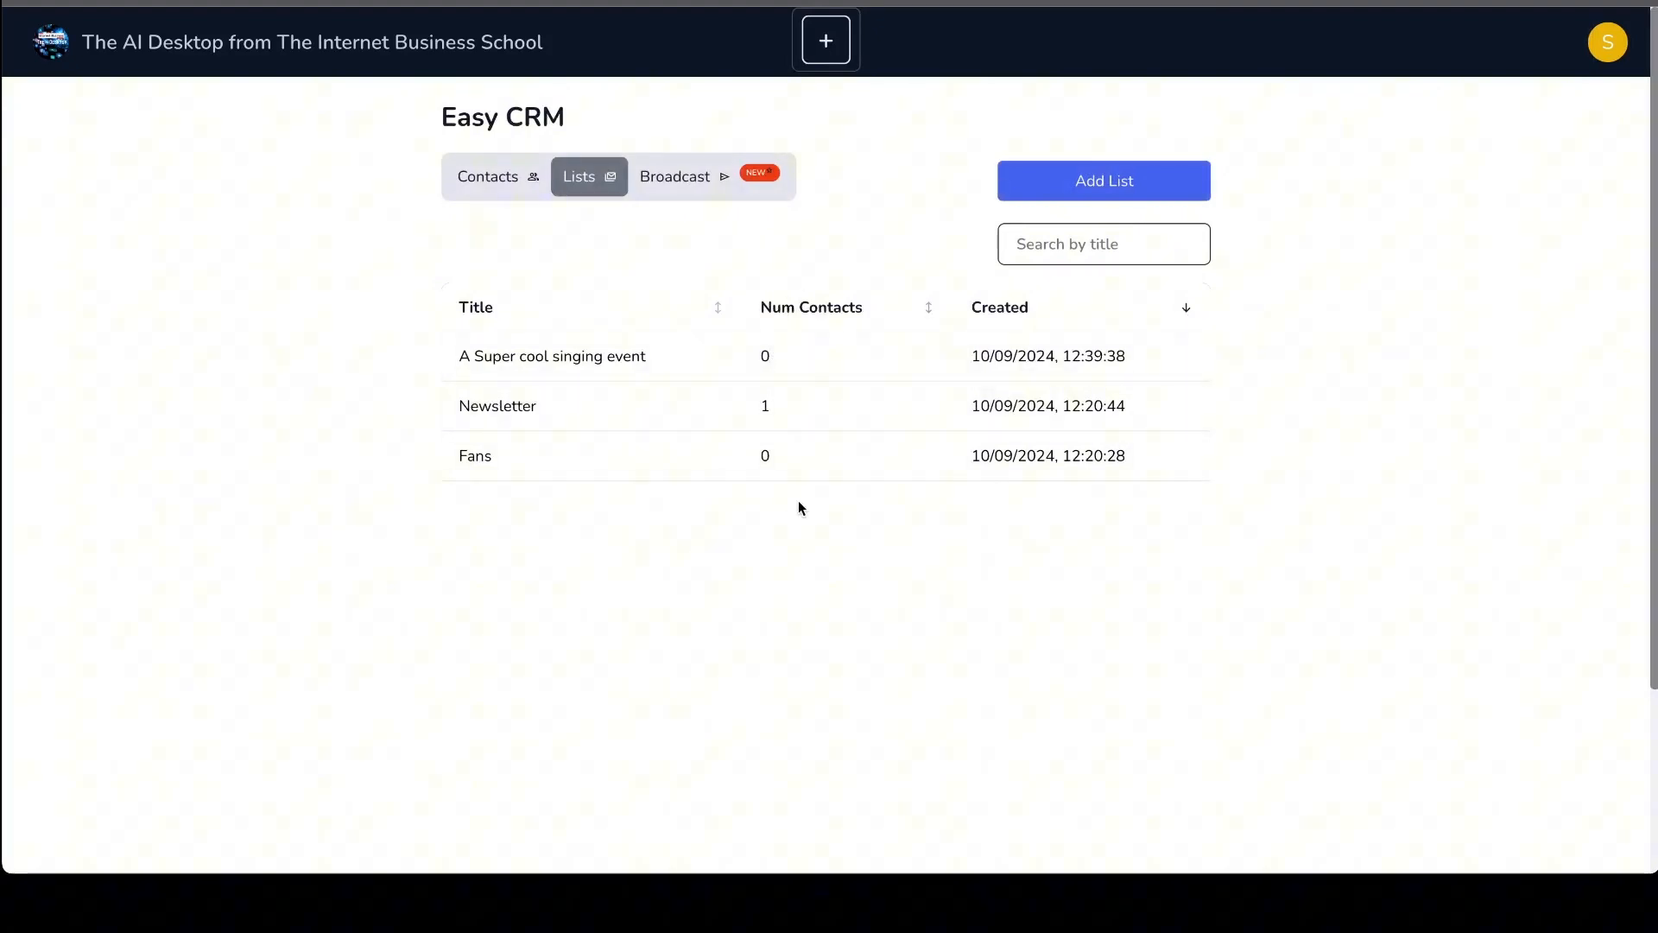
- Open the "A Super cool singing event" list and view its management options
left_click(510, 358)
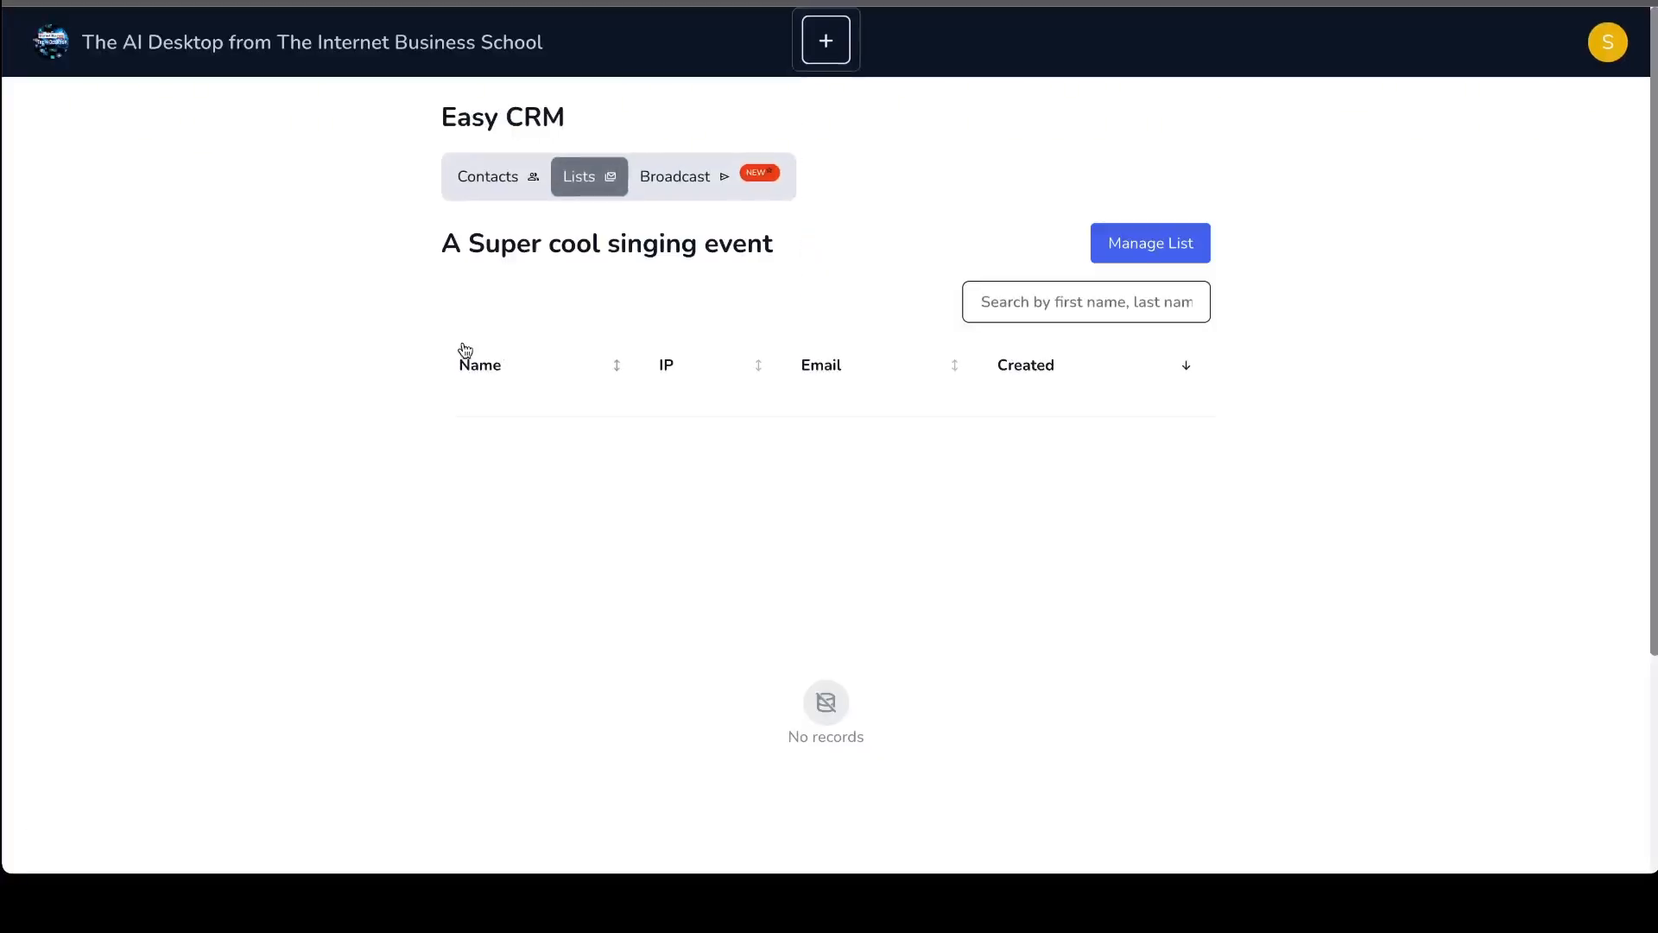
left_click(1162, 240)
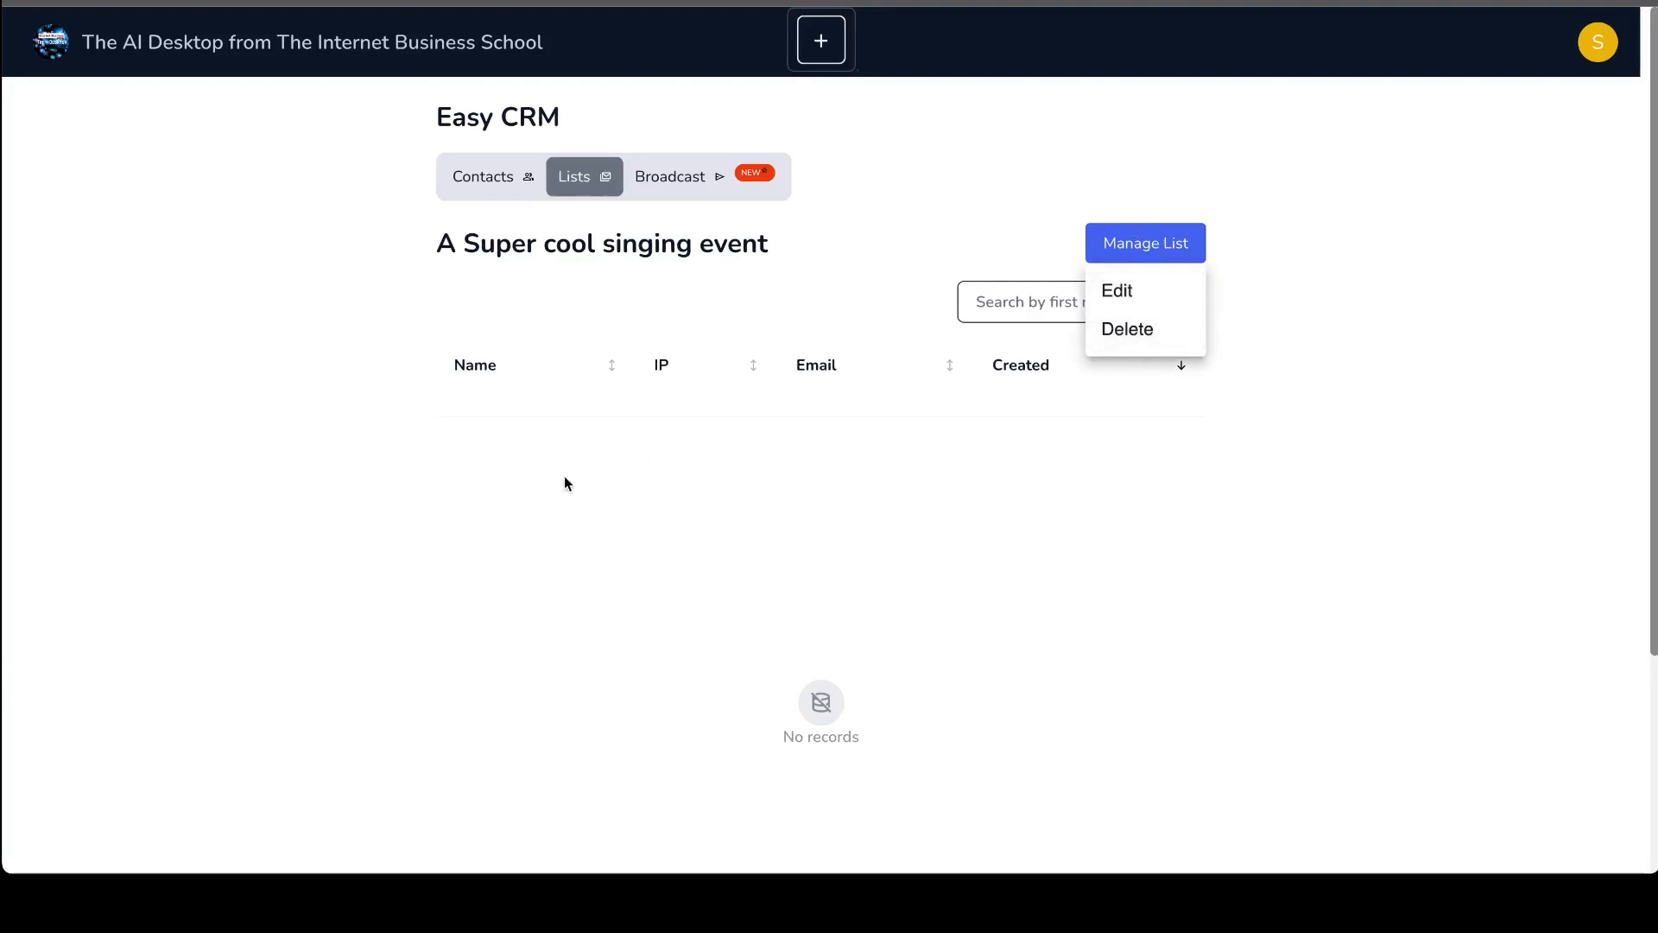
left_click(121, 339)
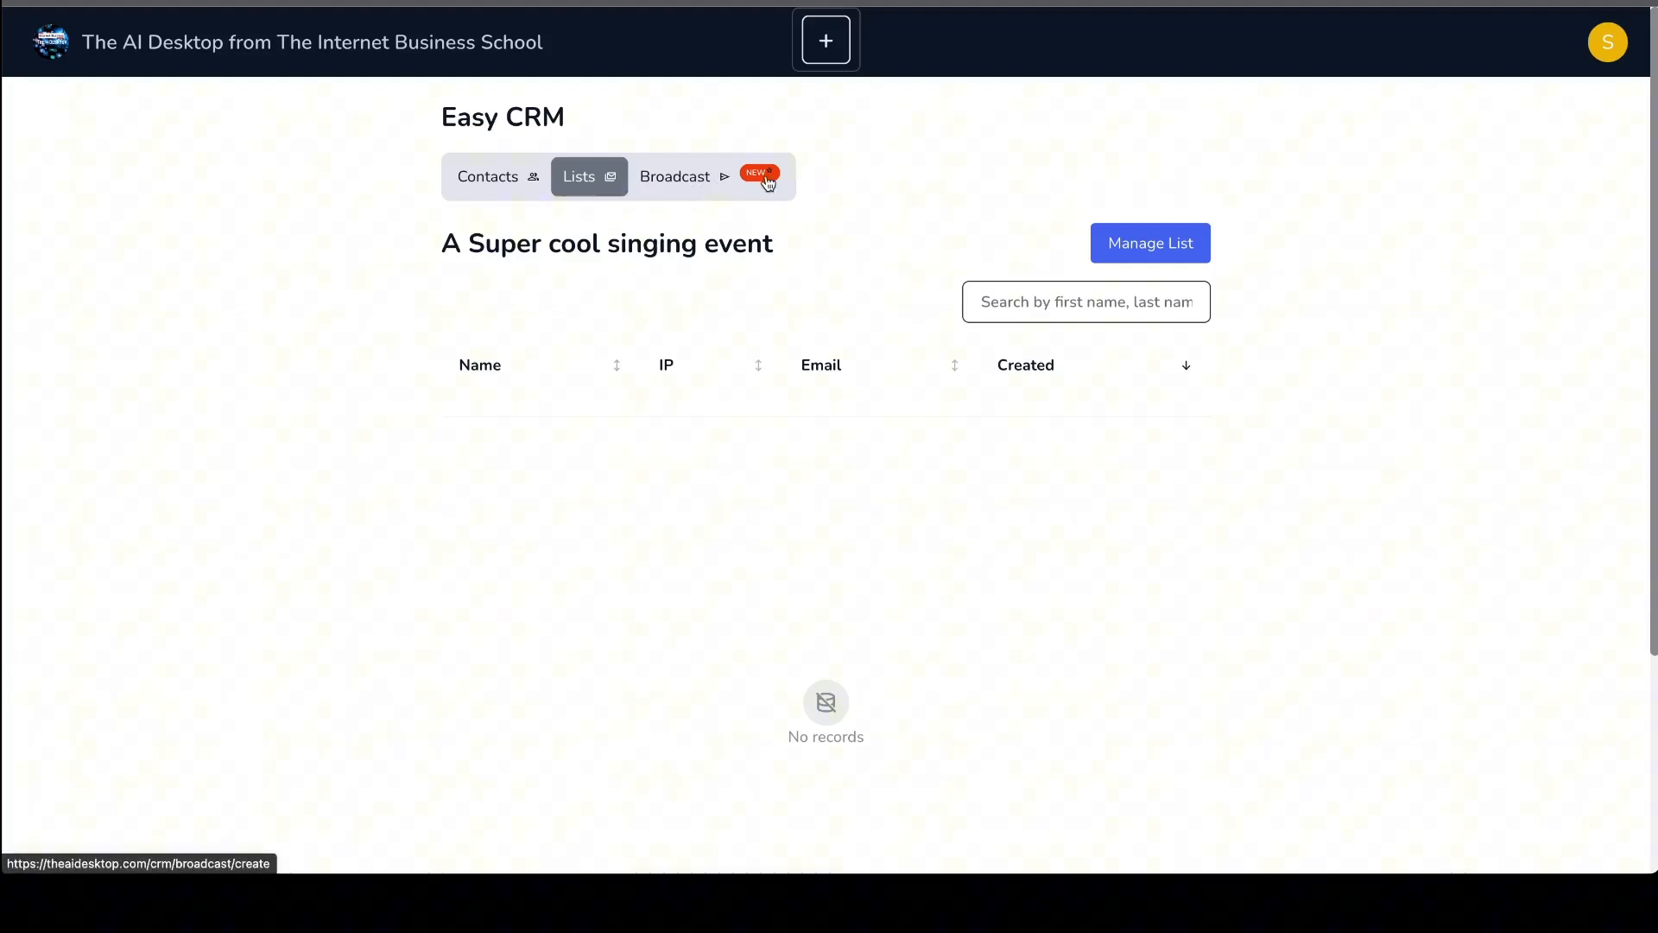
- Start a new email broadcast, select the Newsletter list as its audience, and look over the remaining form fields and account requirements
left_click(681, 179)
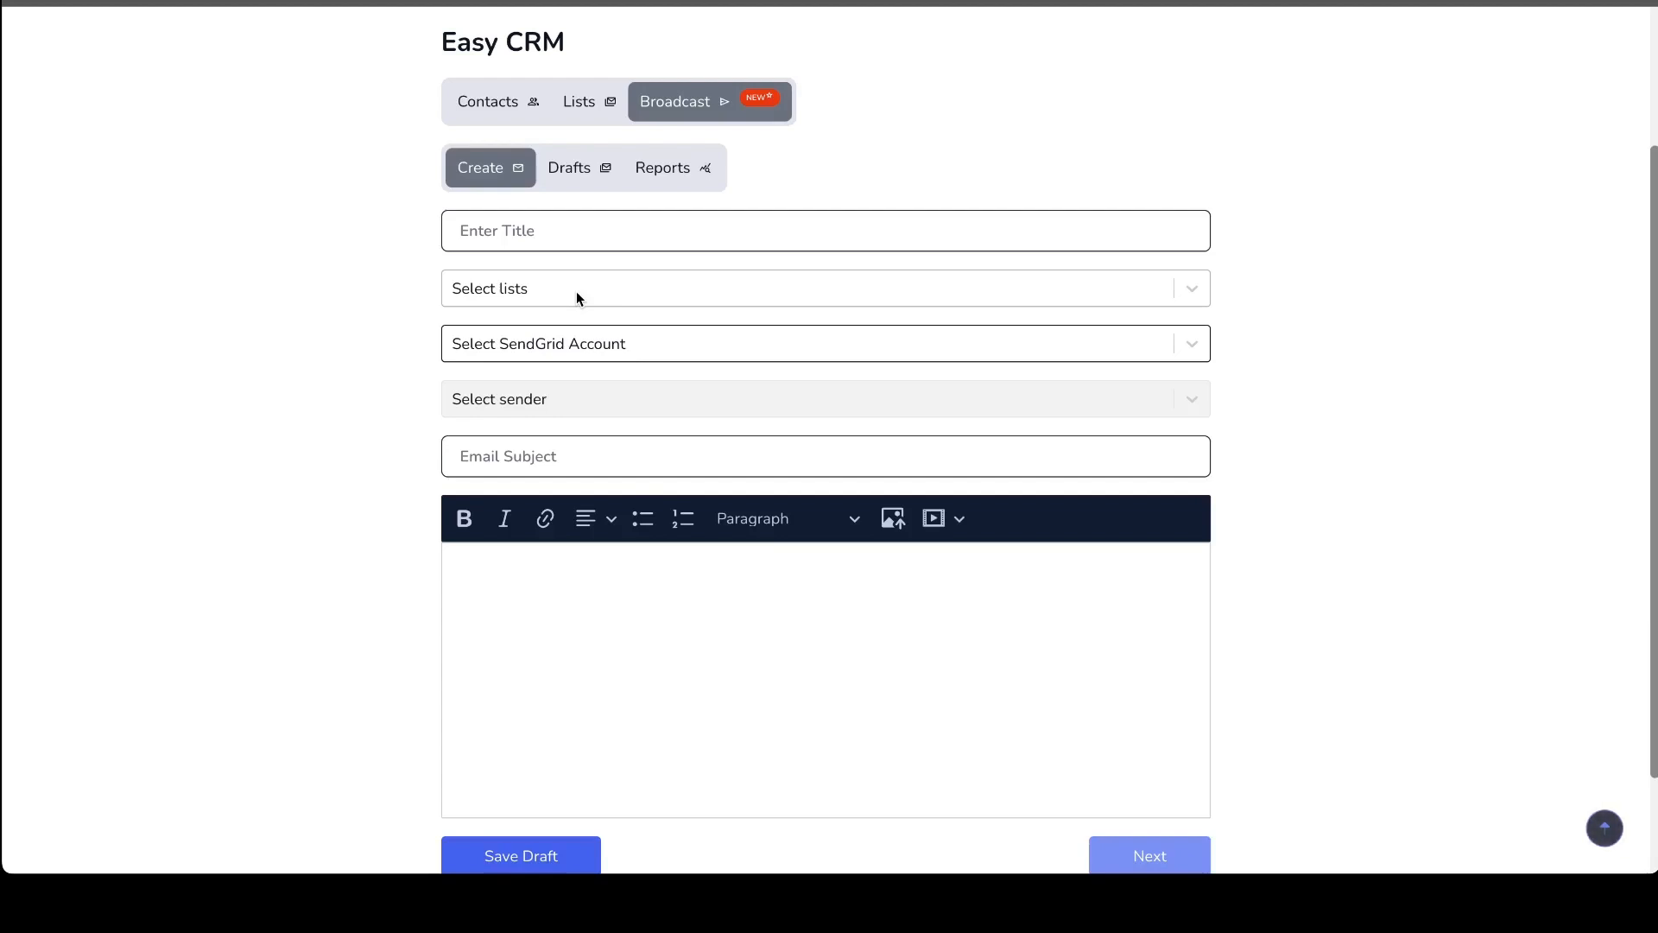
scroll(510, 228, "up", 1)
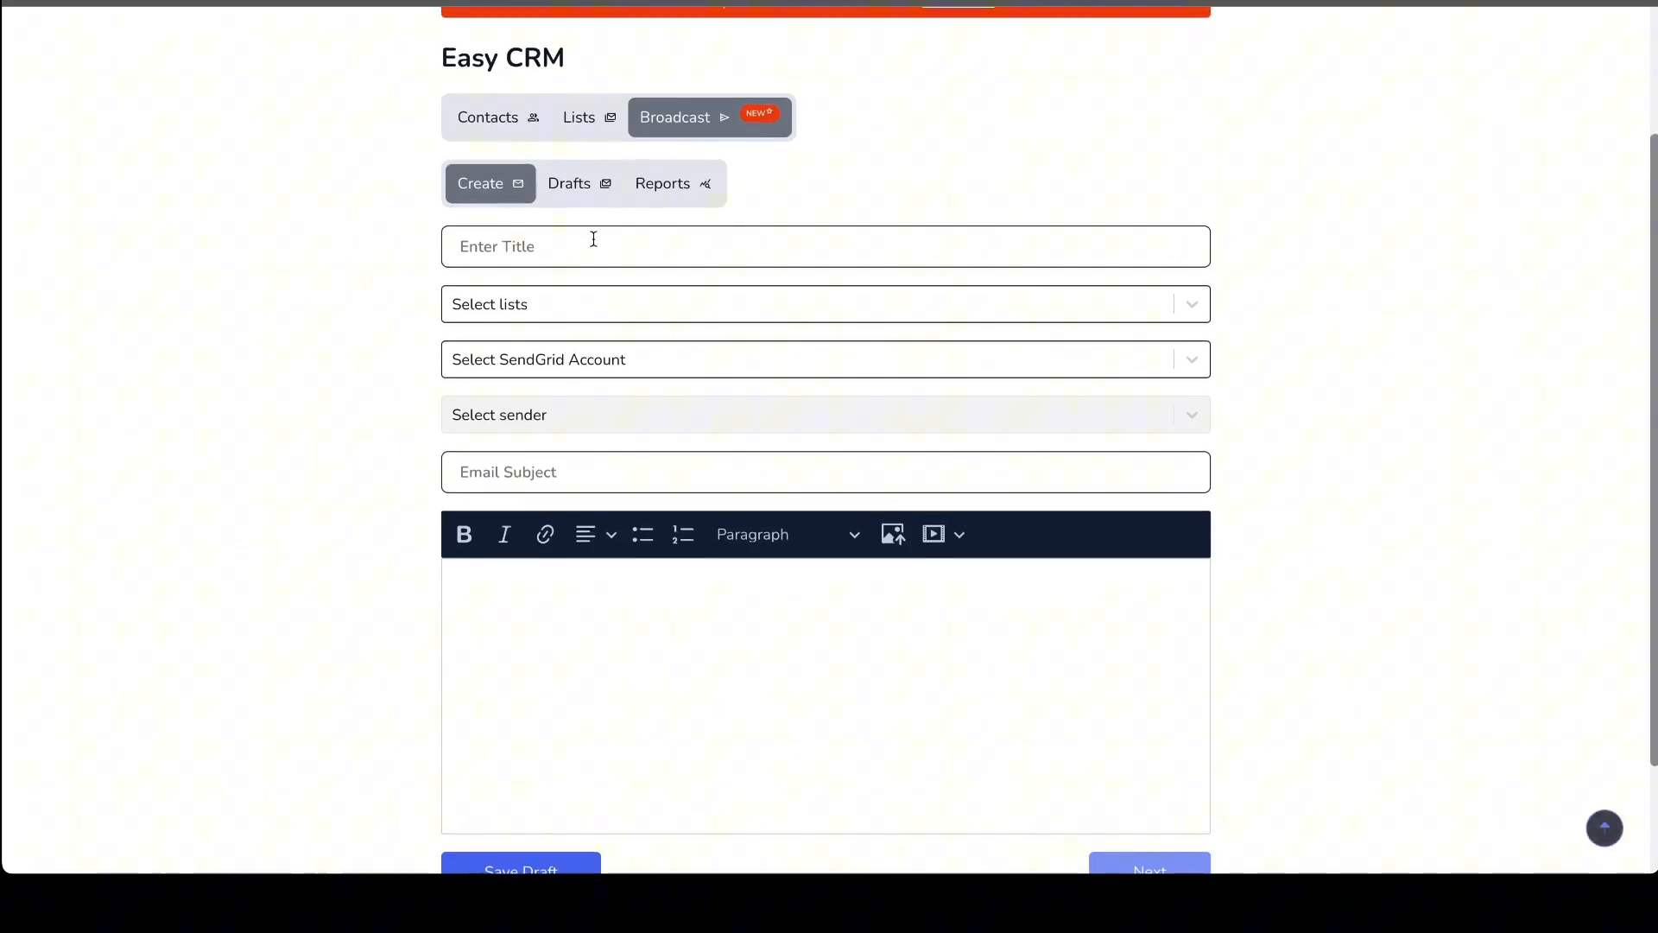
left_click(536, 304)
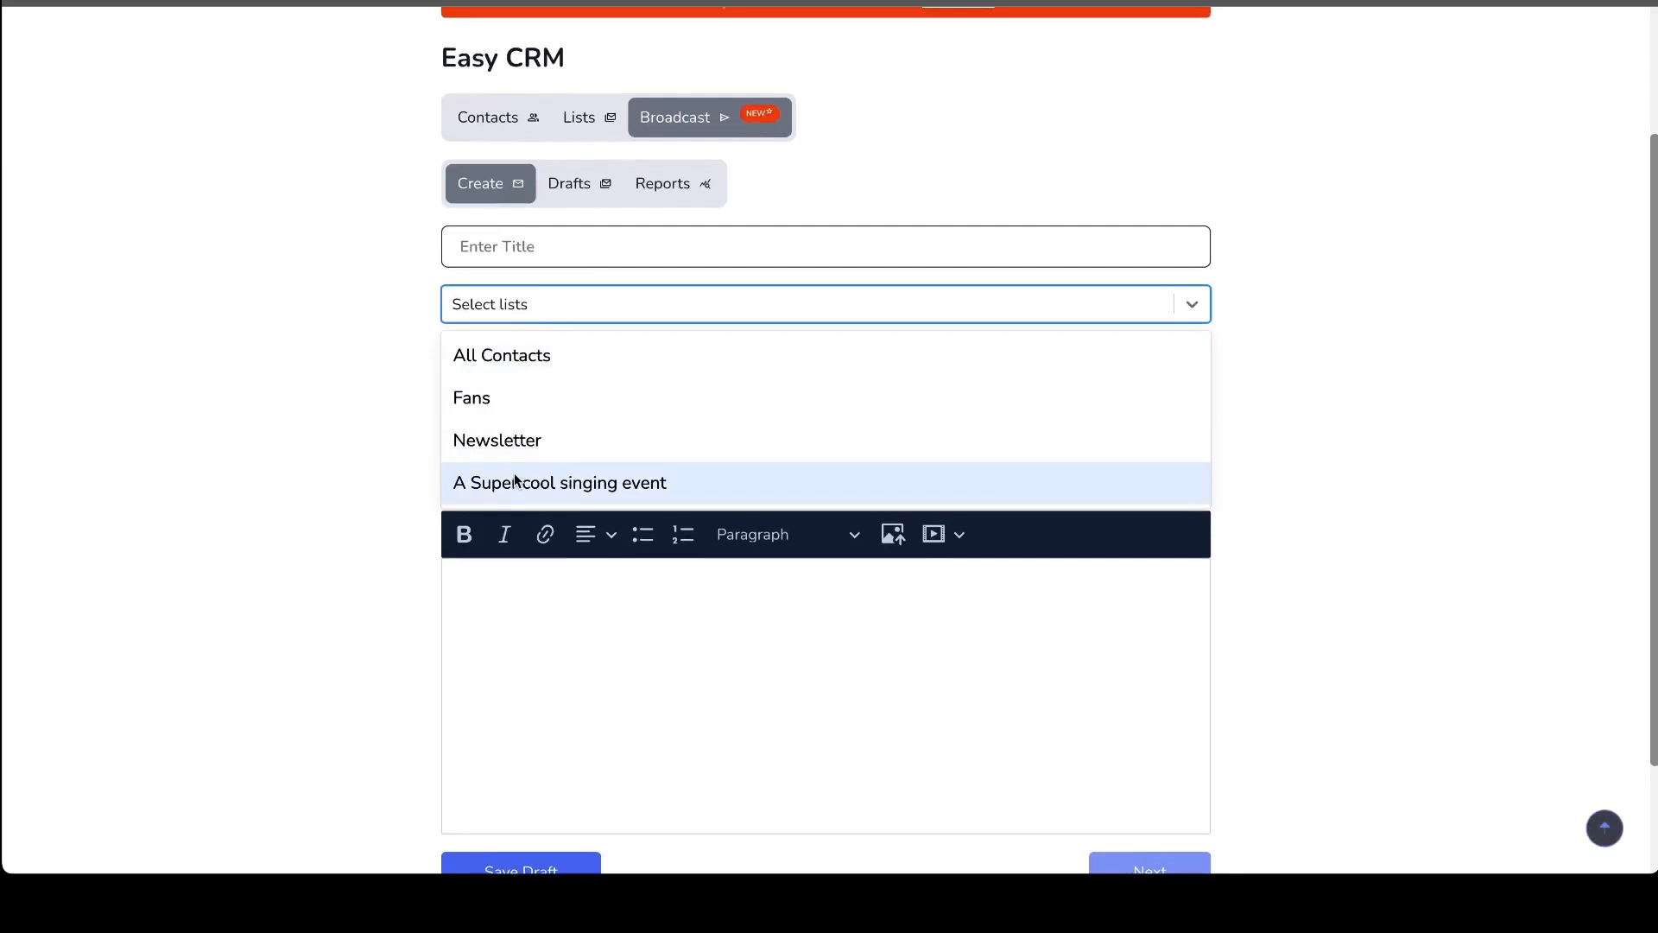
left_click(518, 440)
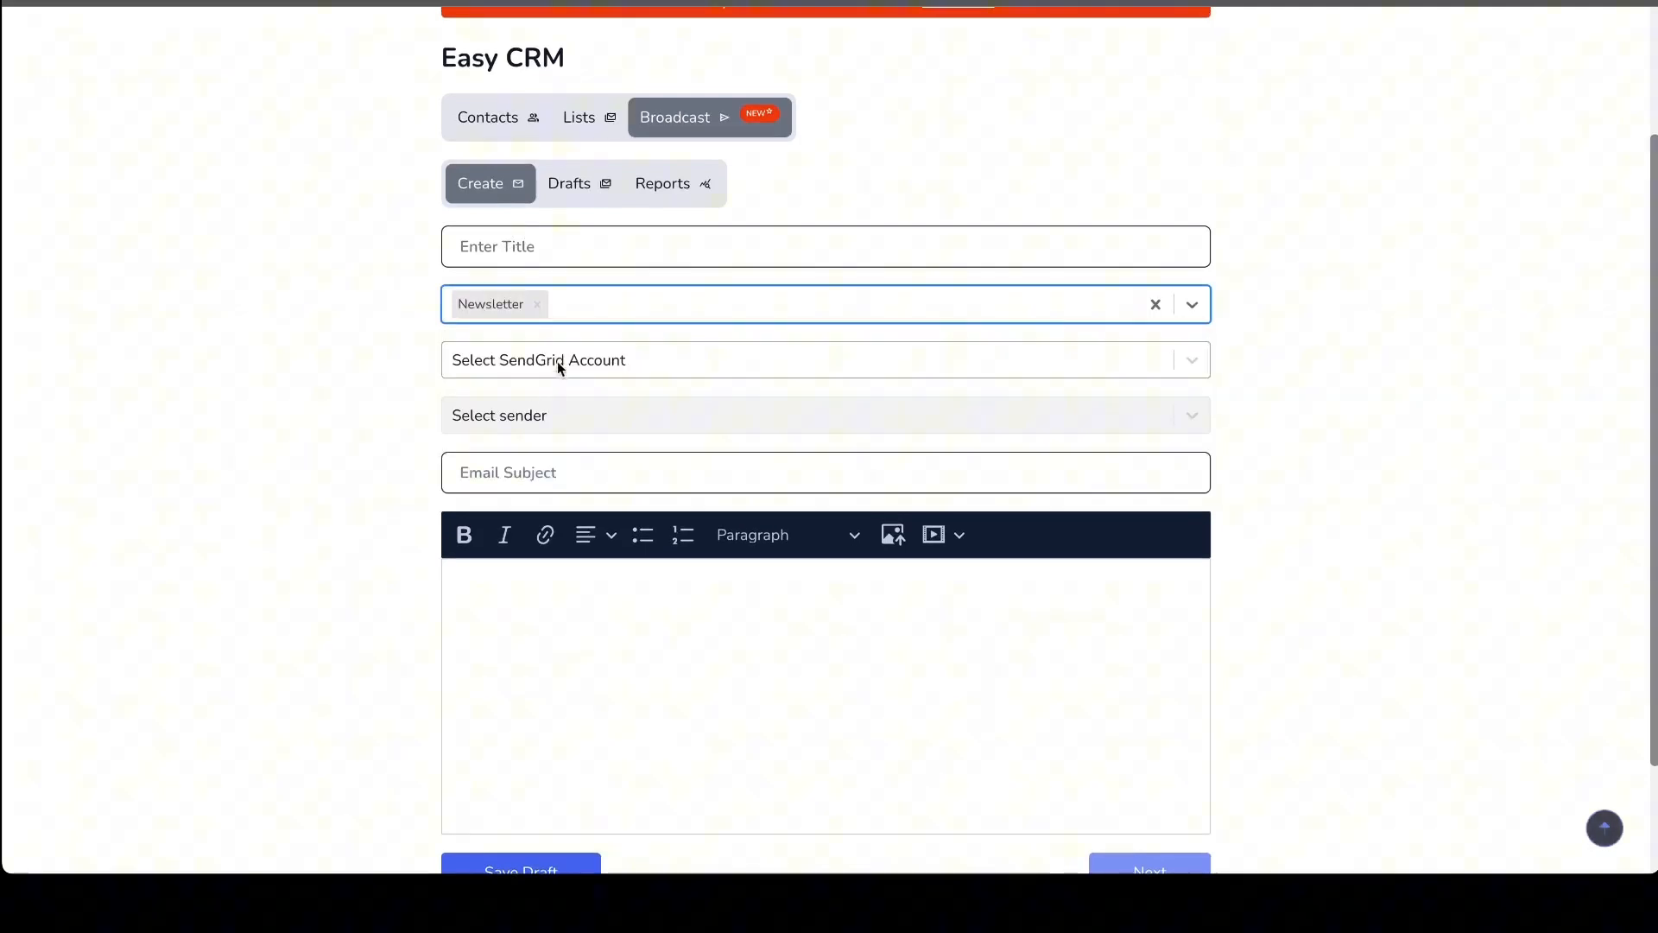
scroll(544, 380, "down", 1)
scroll(600, 644, "down", 1)
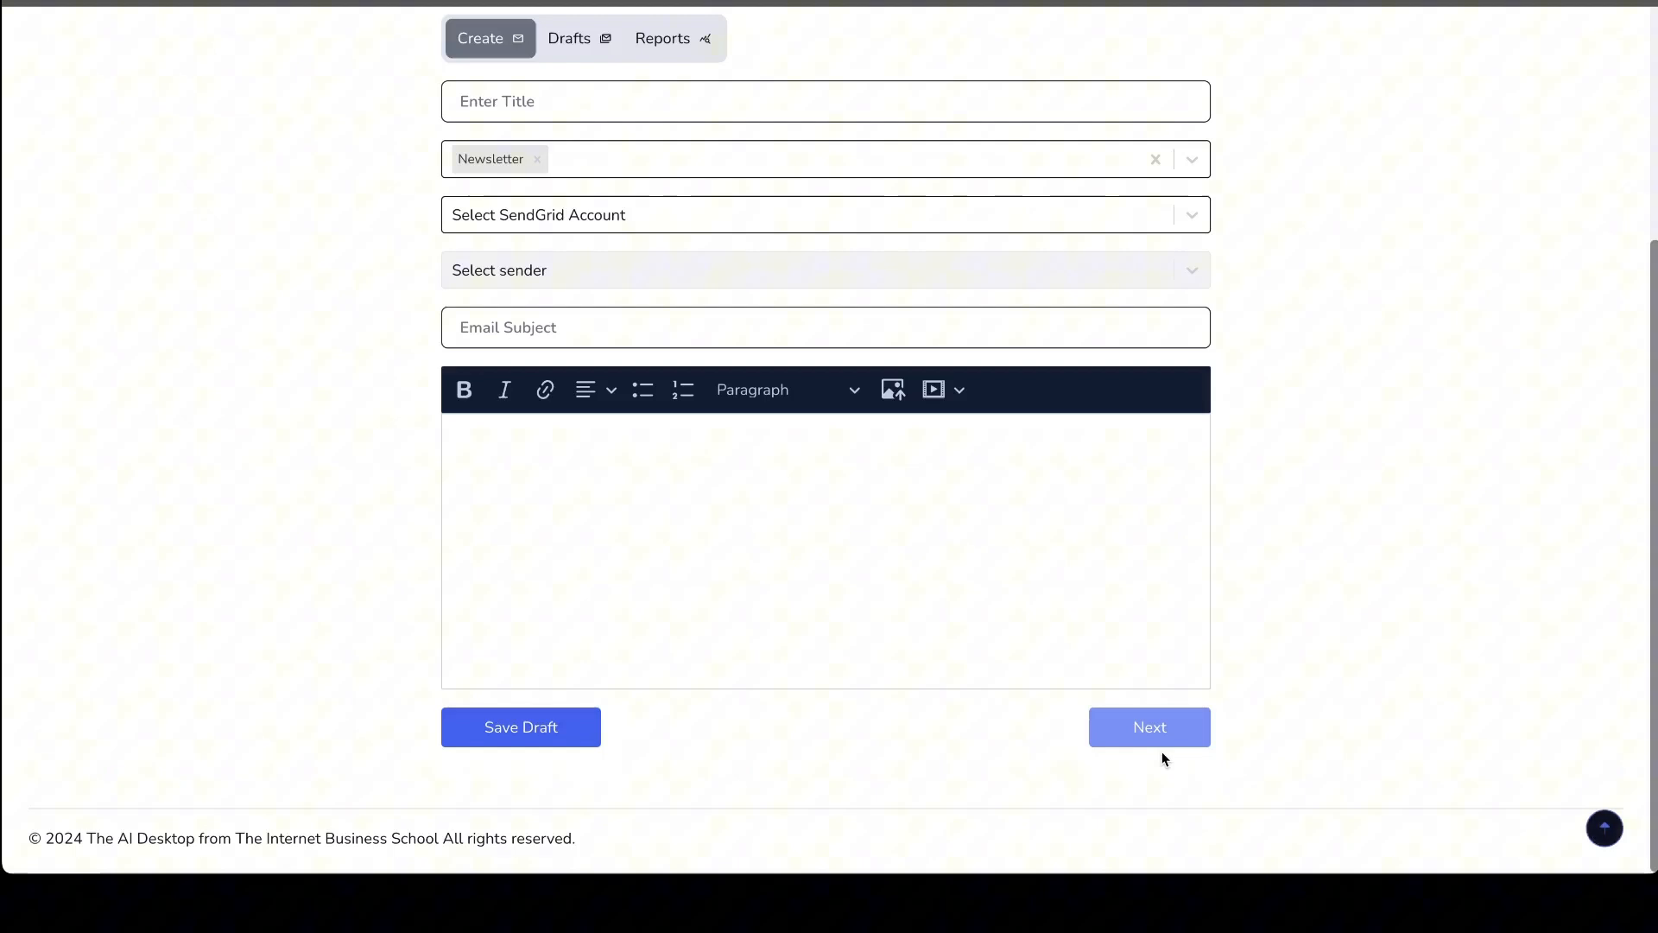
scroll(945, 689, "up", 4)
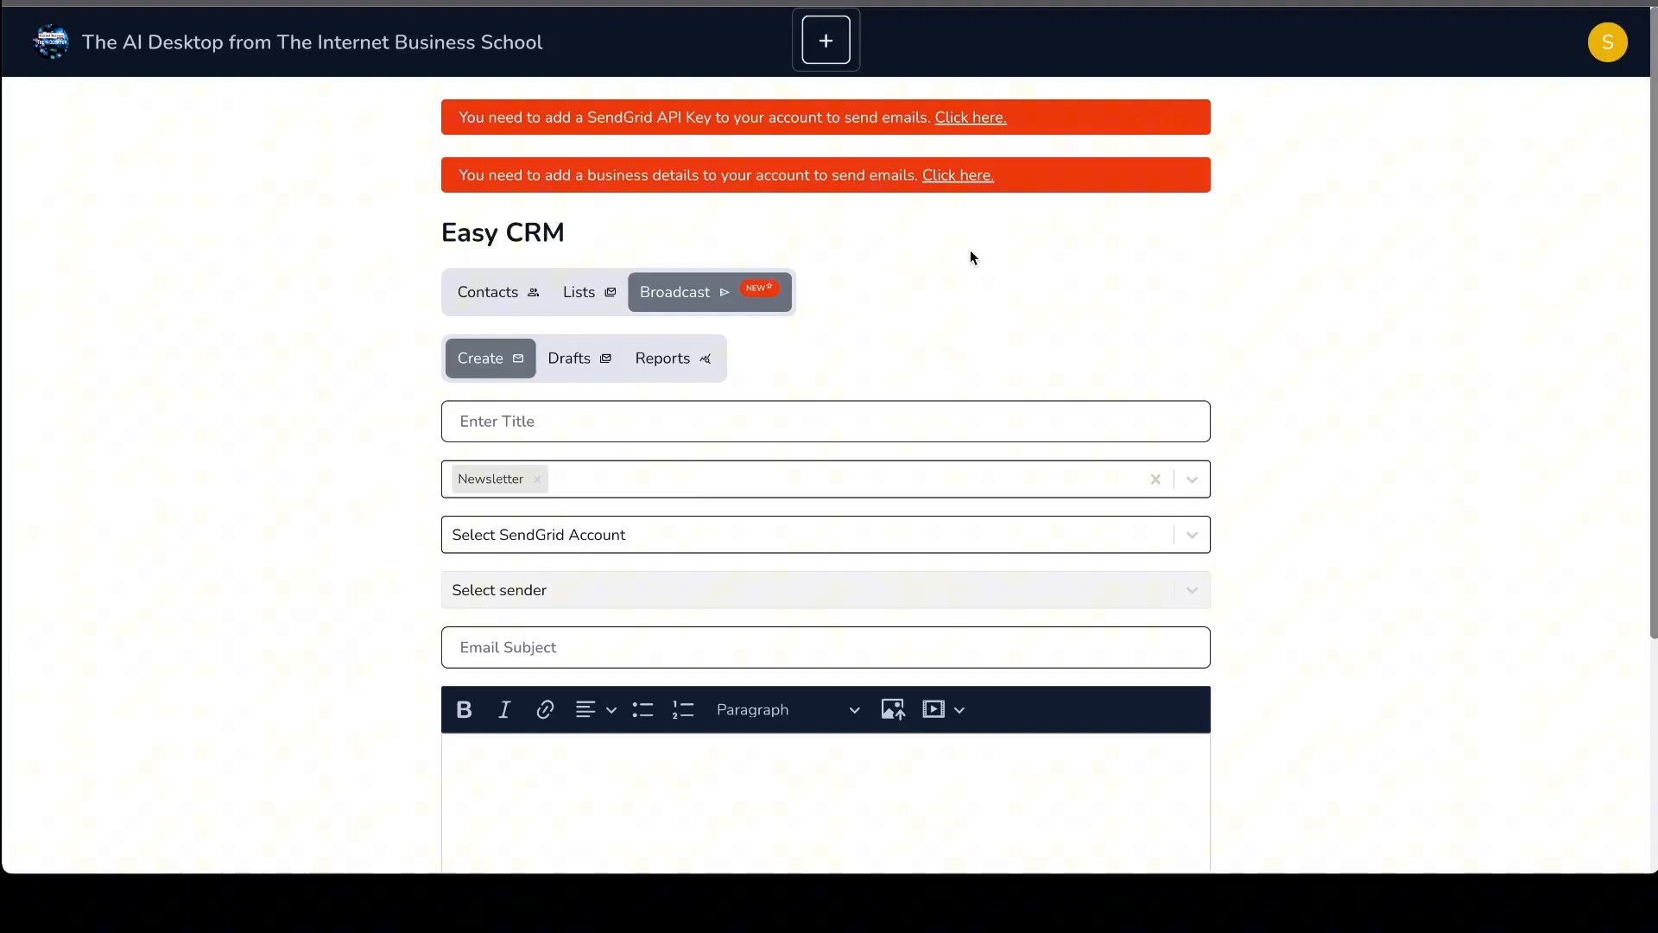
scroll(971, 251, "down", 1)
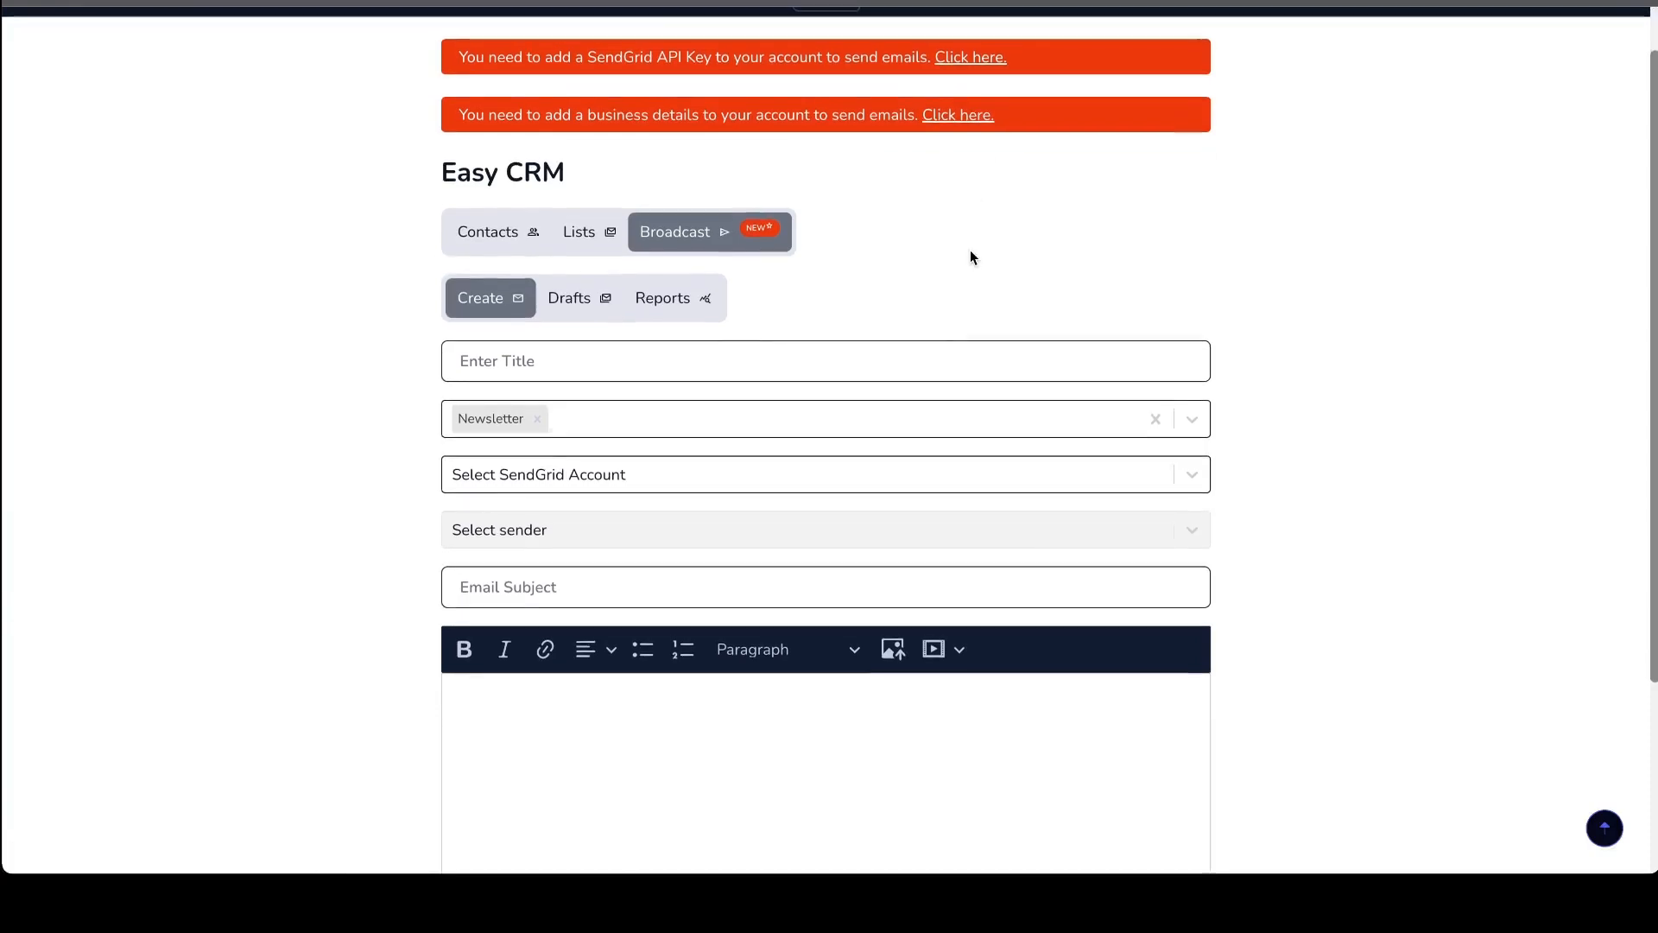
- View the broadcast drafts and the reports of sent broadcasts
left_click(577, 301)
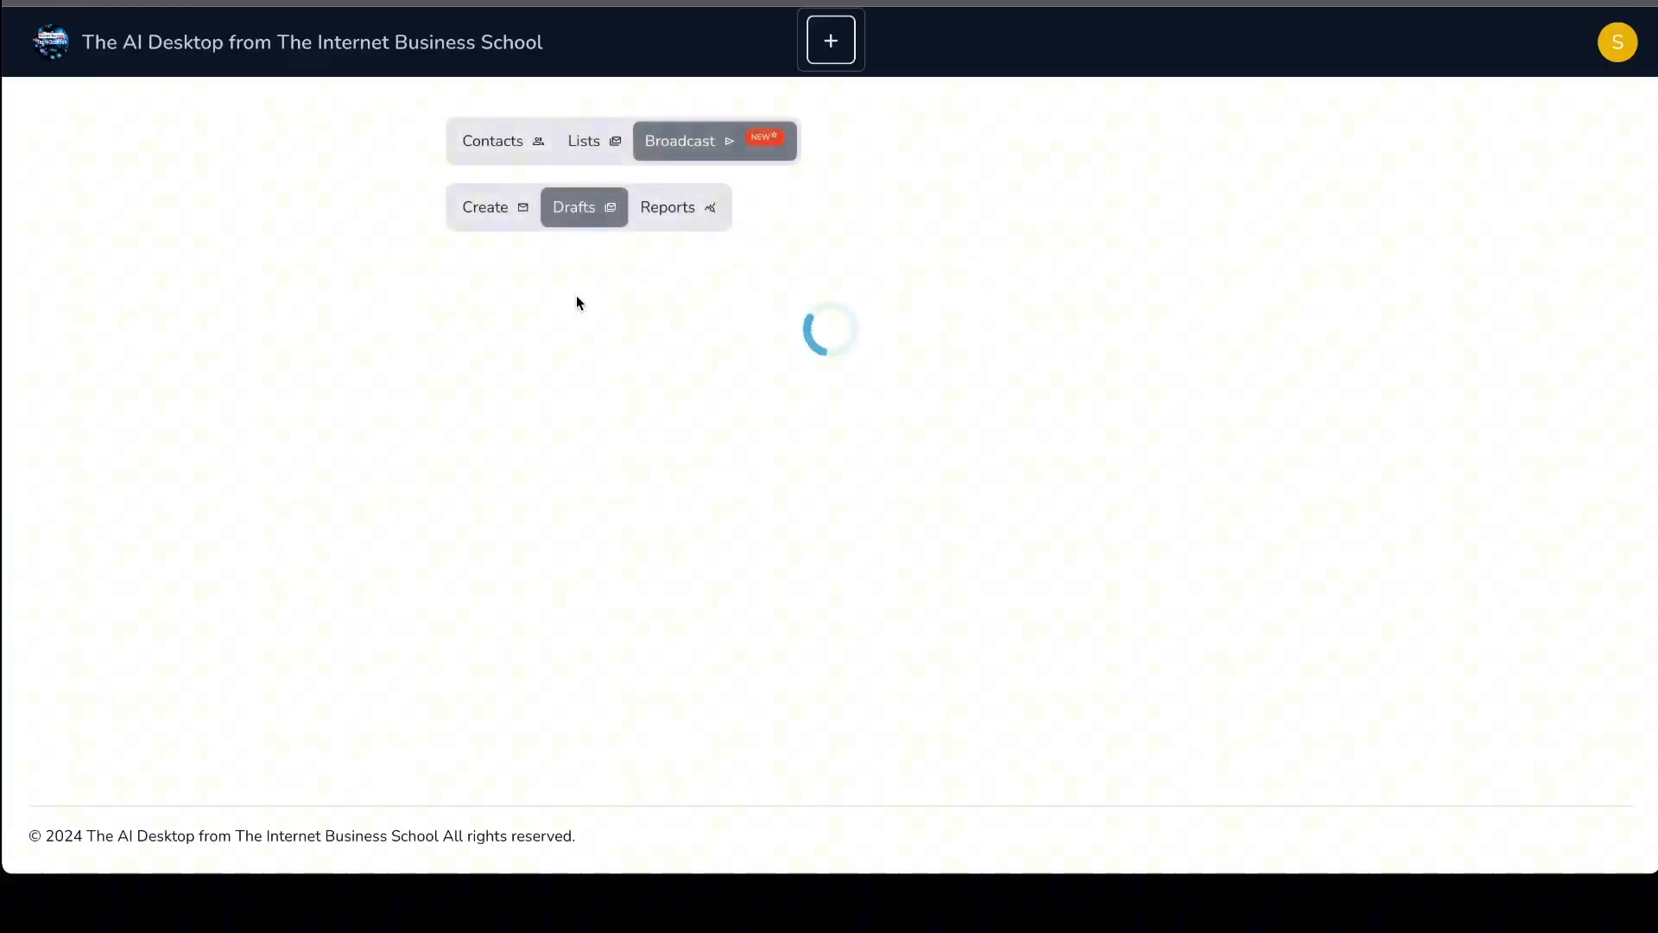
left_click(507, 259)
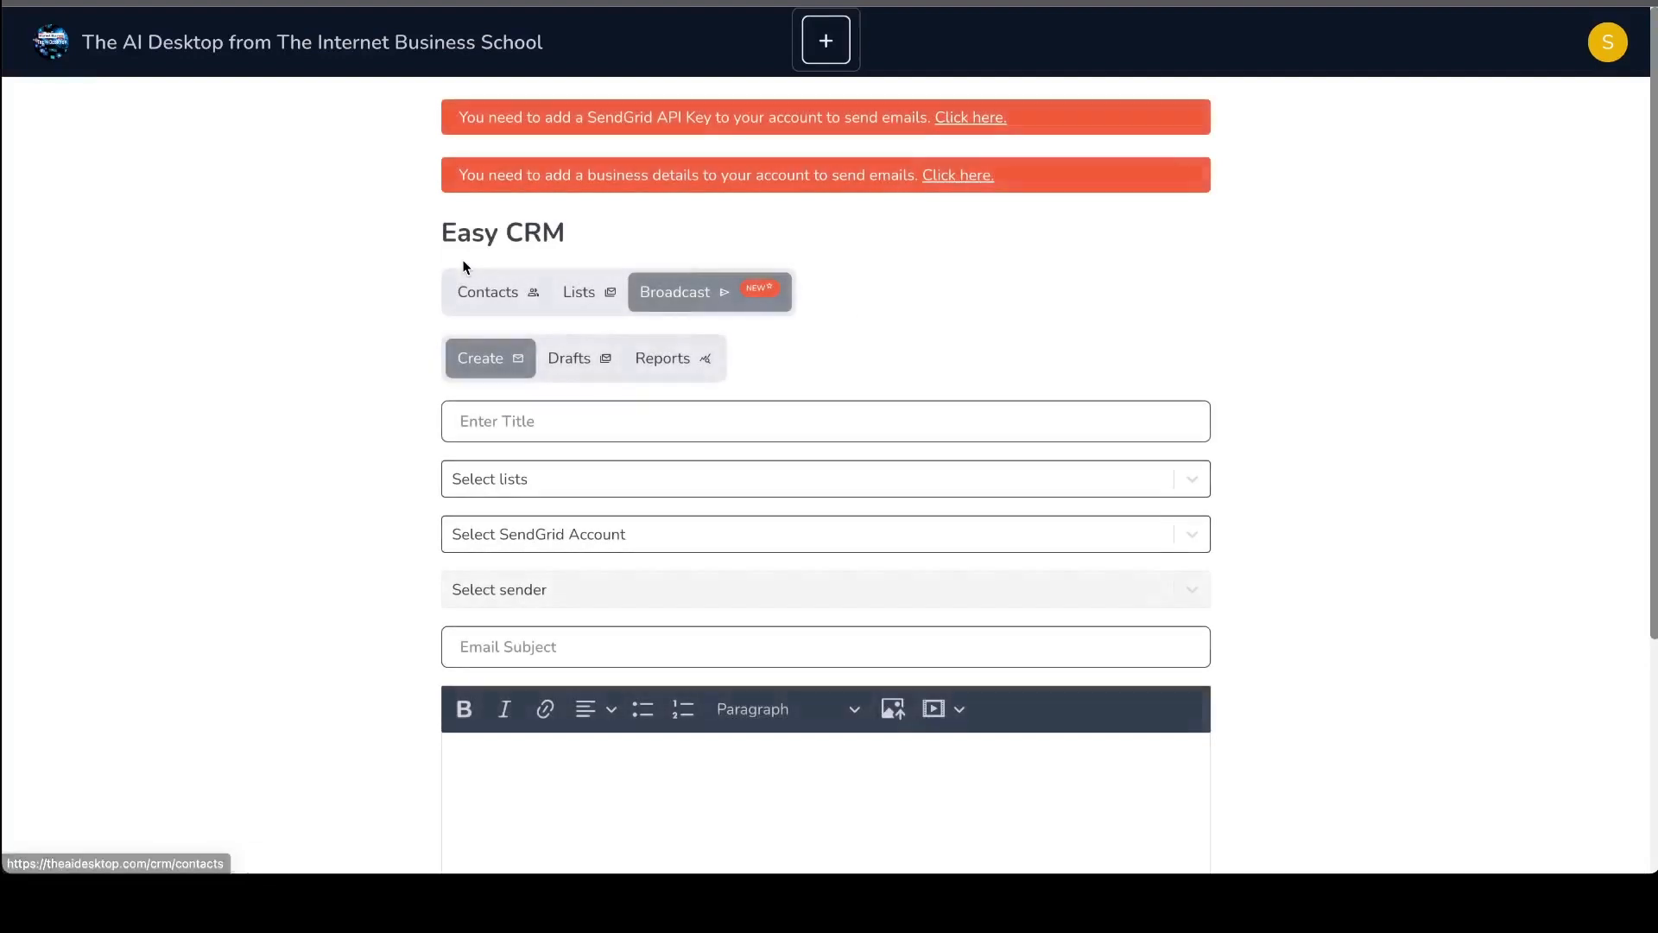
scroll(507, 361, "down", 3)
left_click(657, 126)
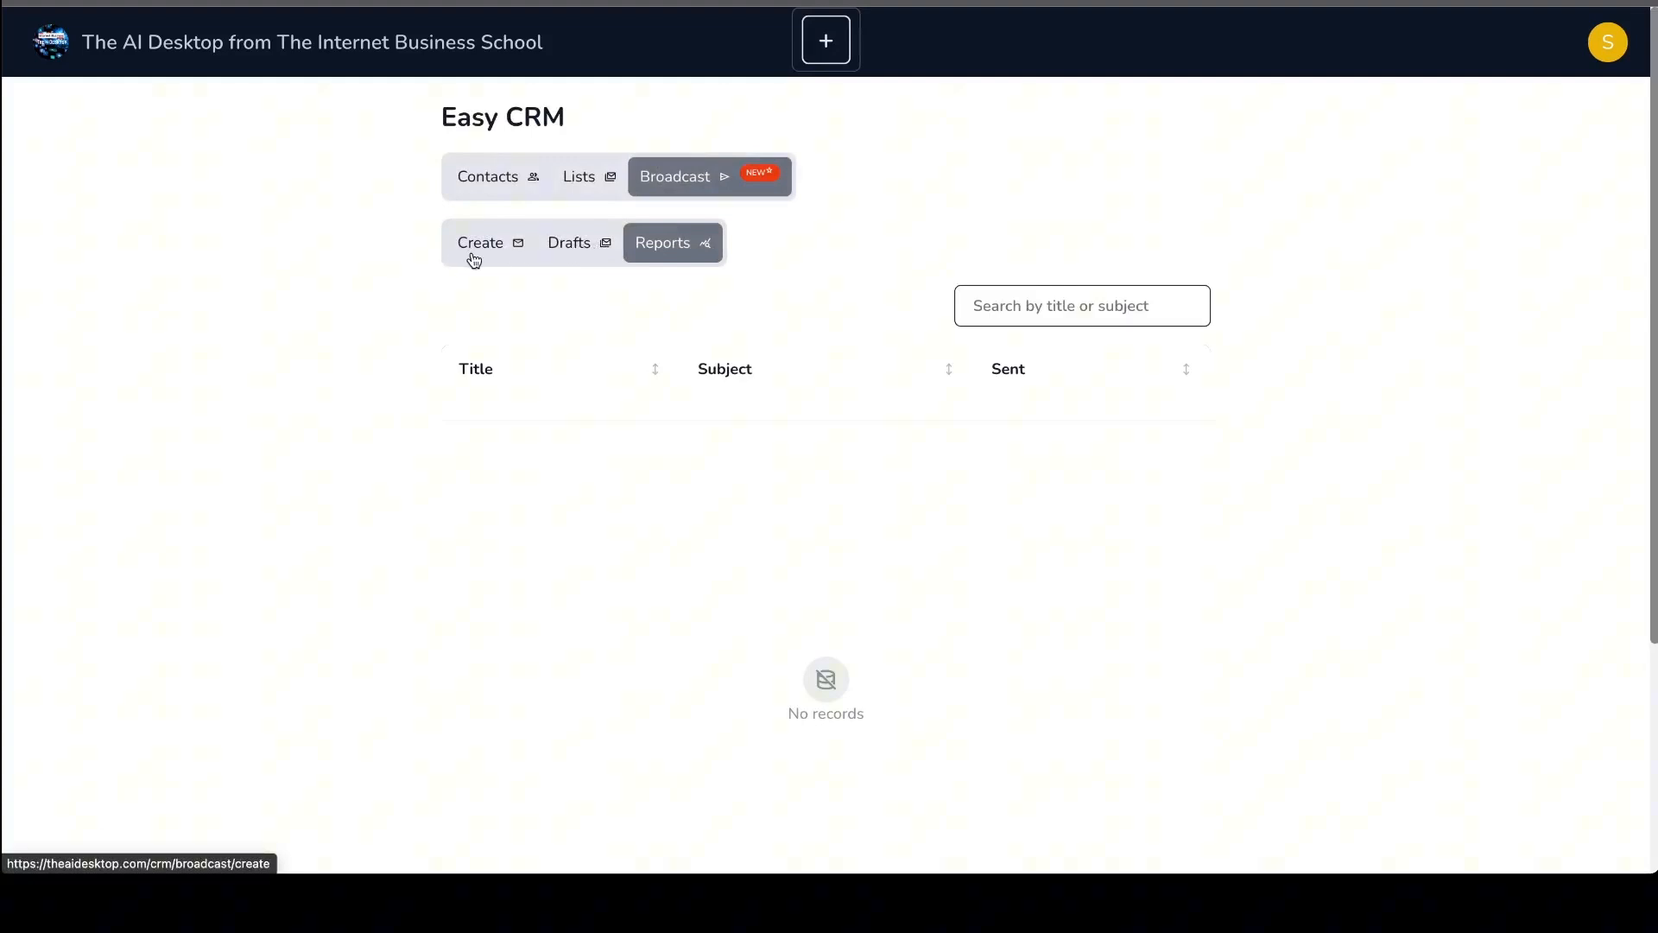
- Try to import contacts from sampleFile.csv on the Desktop into the contacts list
left_click(488, 176)
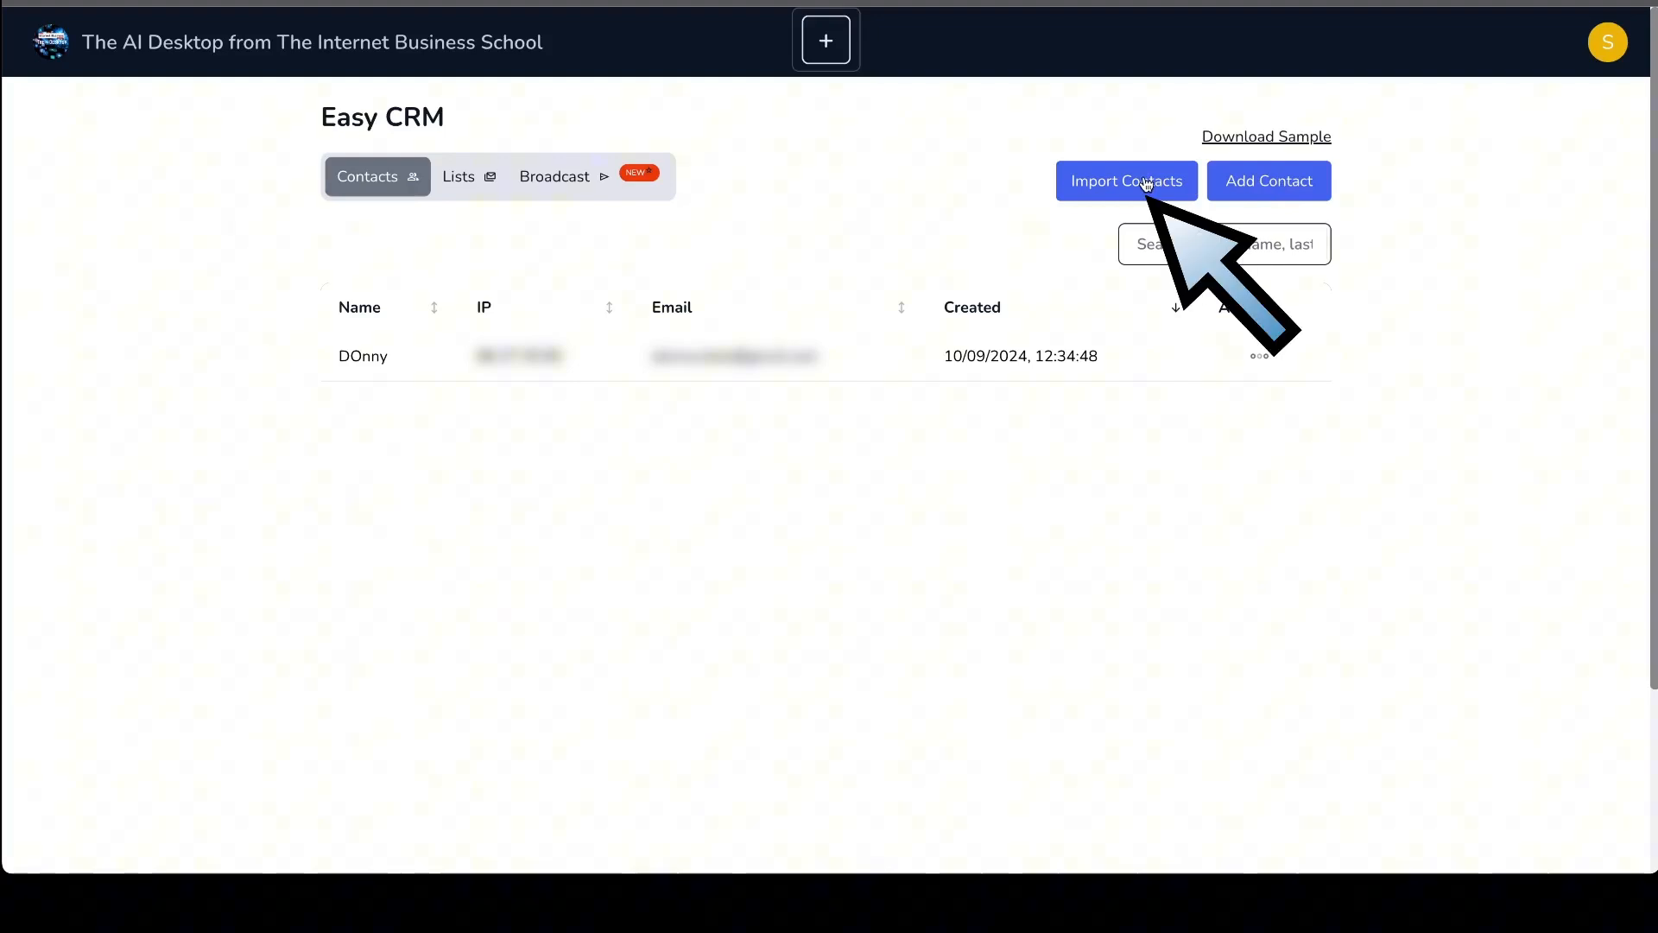
left_click(1147, 183)
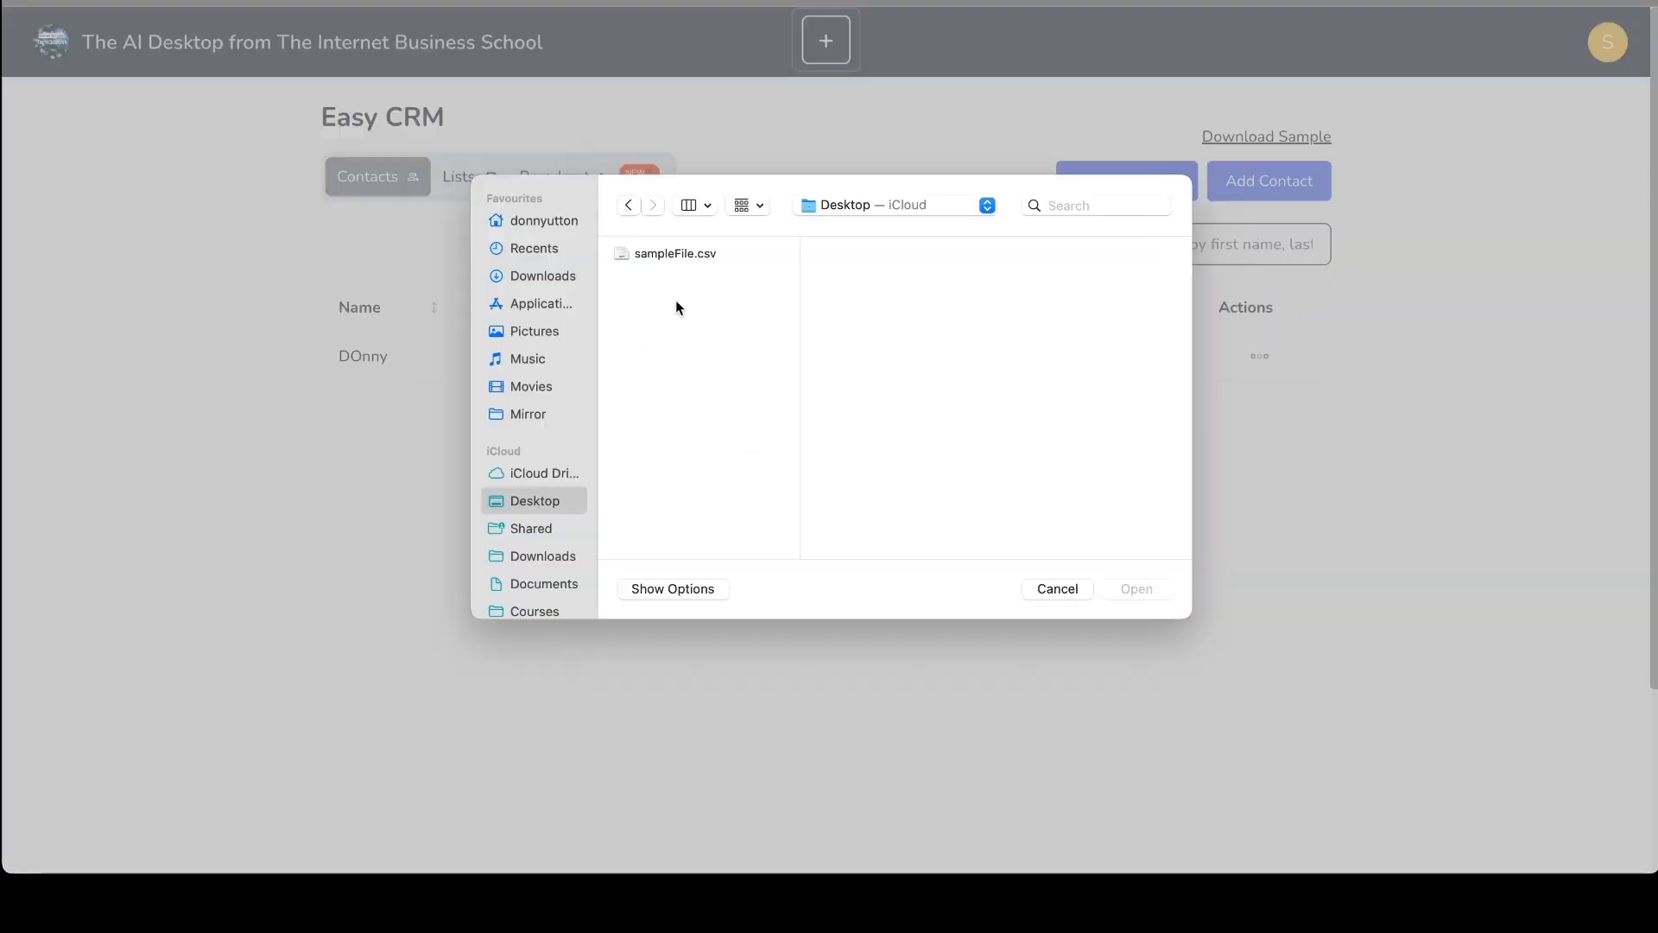
left_click(655, 255)
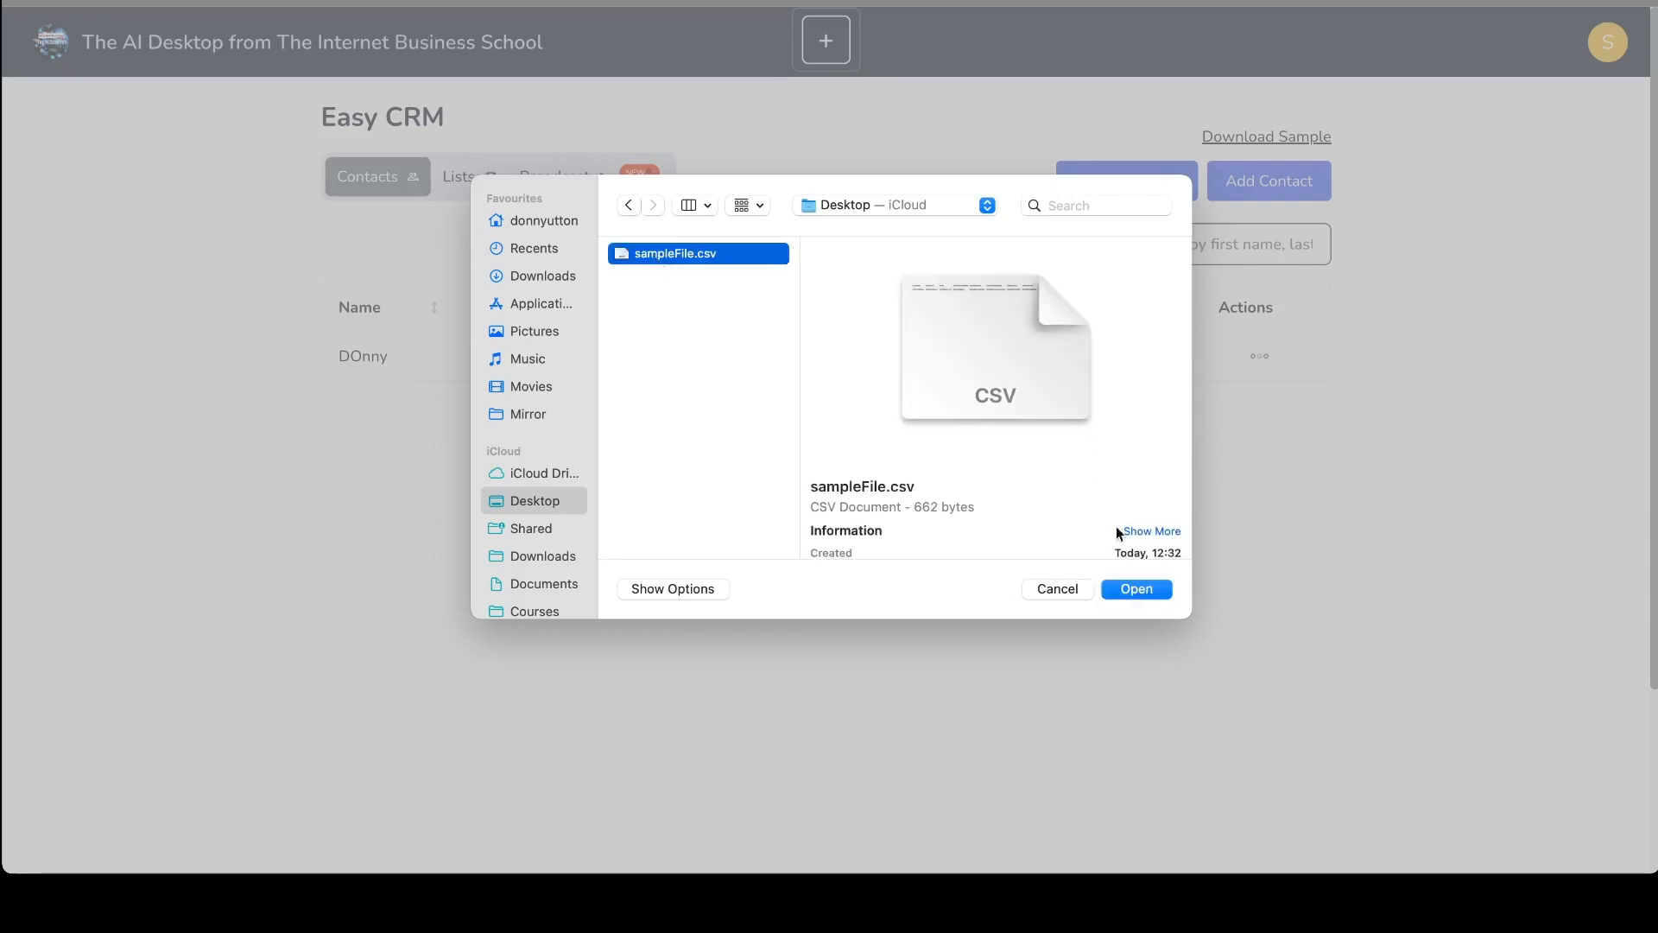
left_click(1135, 588)
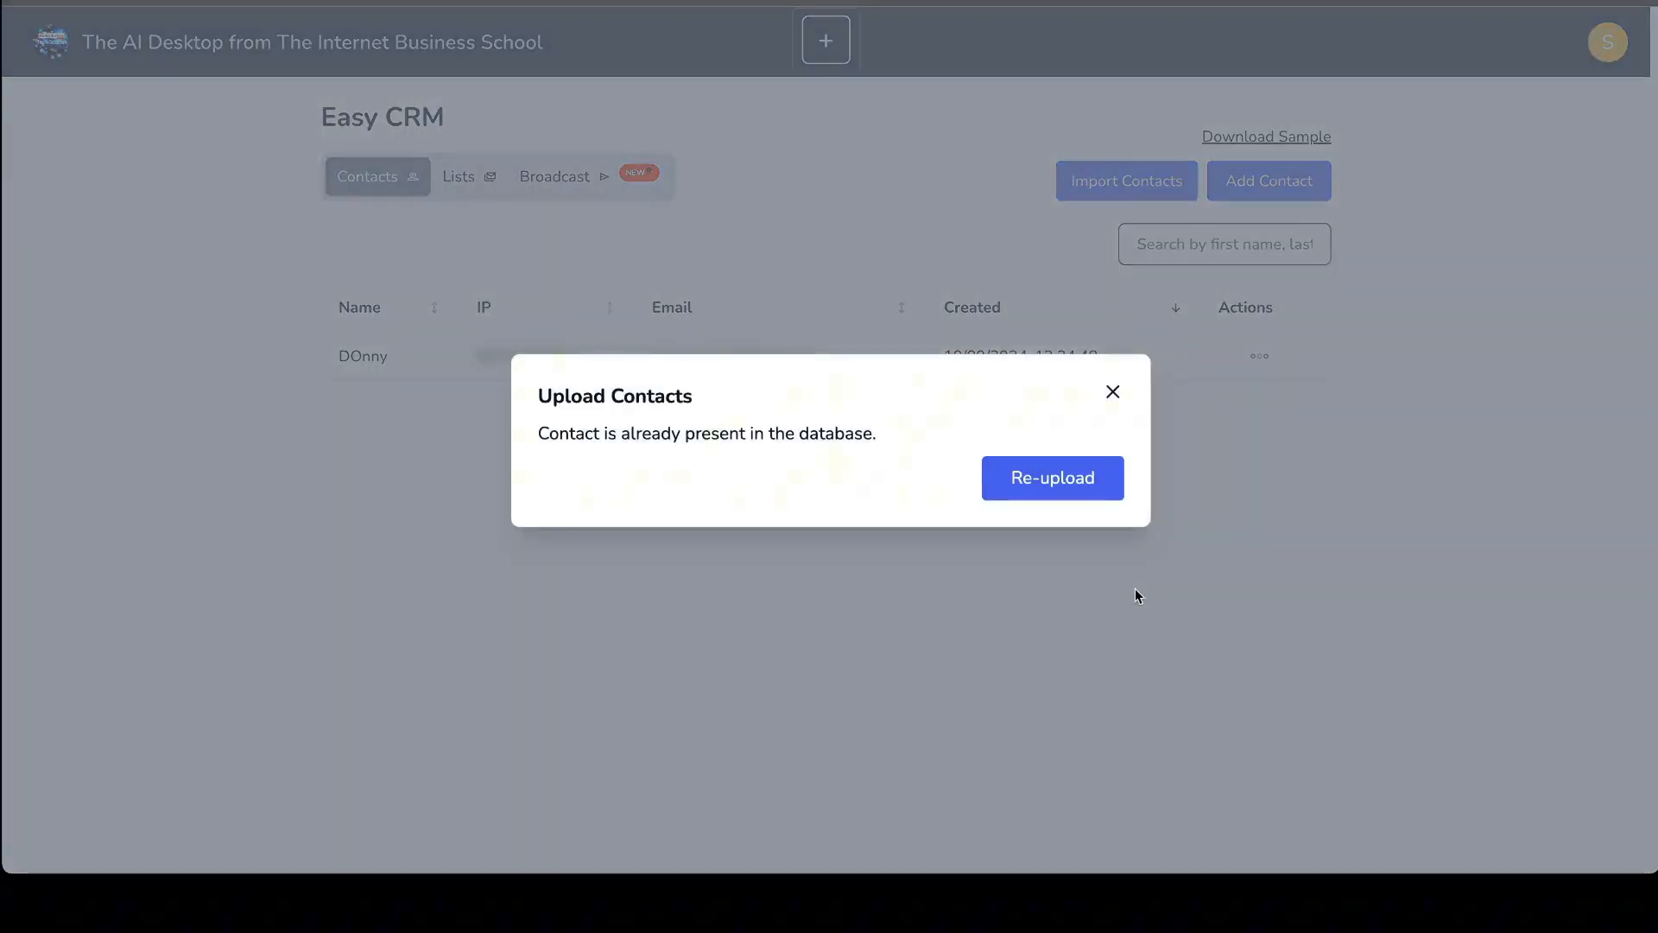
left_click(1115, 394)
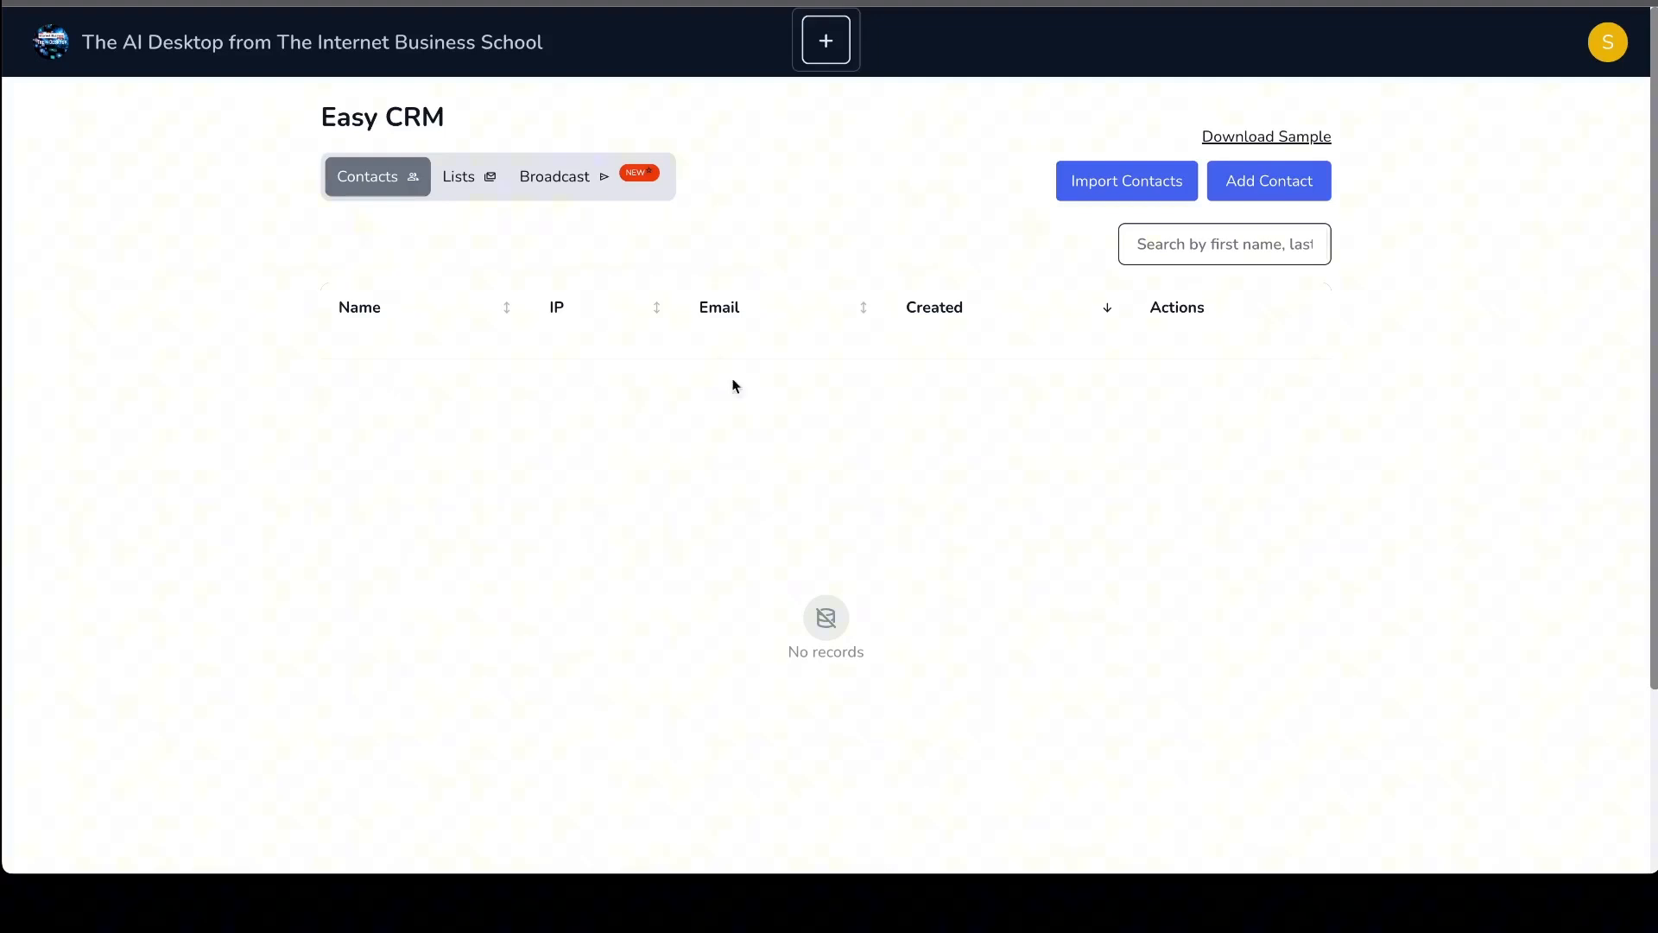
- Search the contacts by two different first names in turn, then clear the search
left_click(1224, 253)
type("donny")
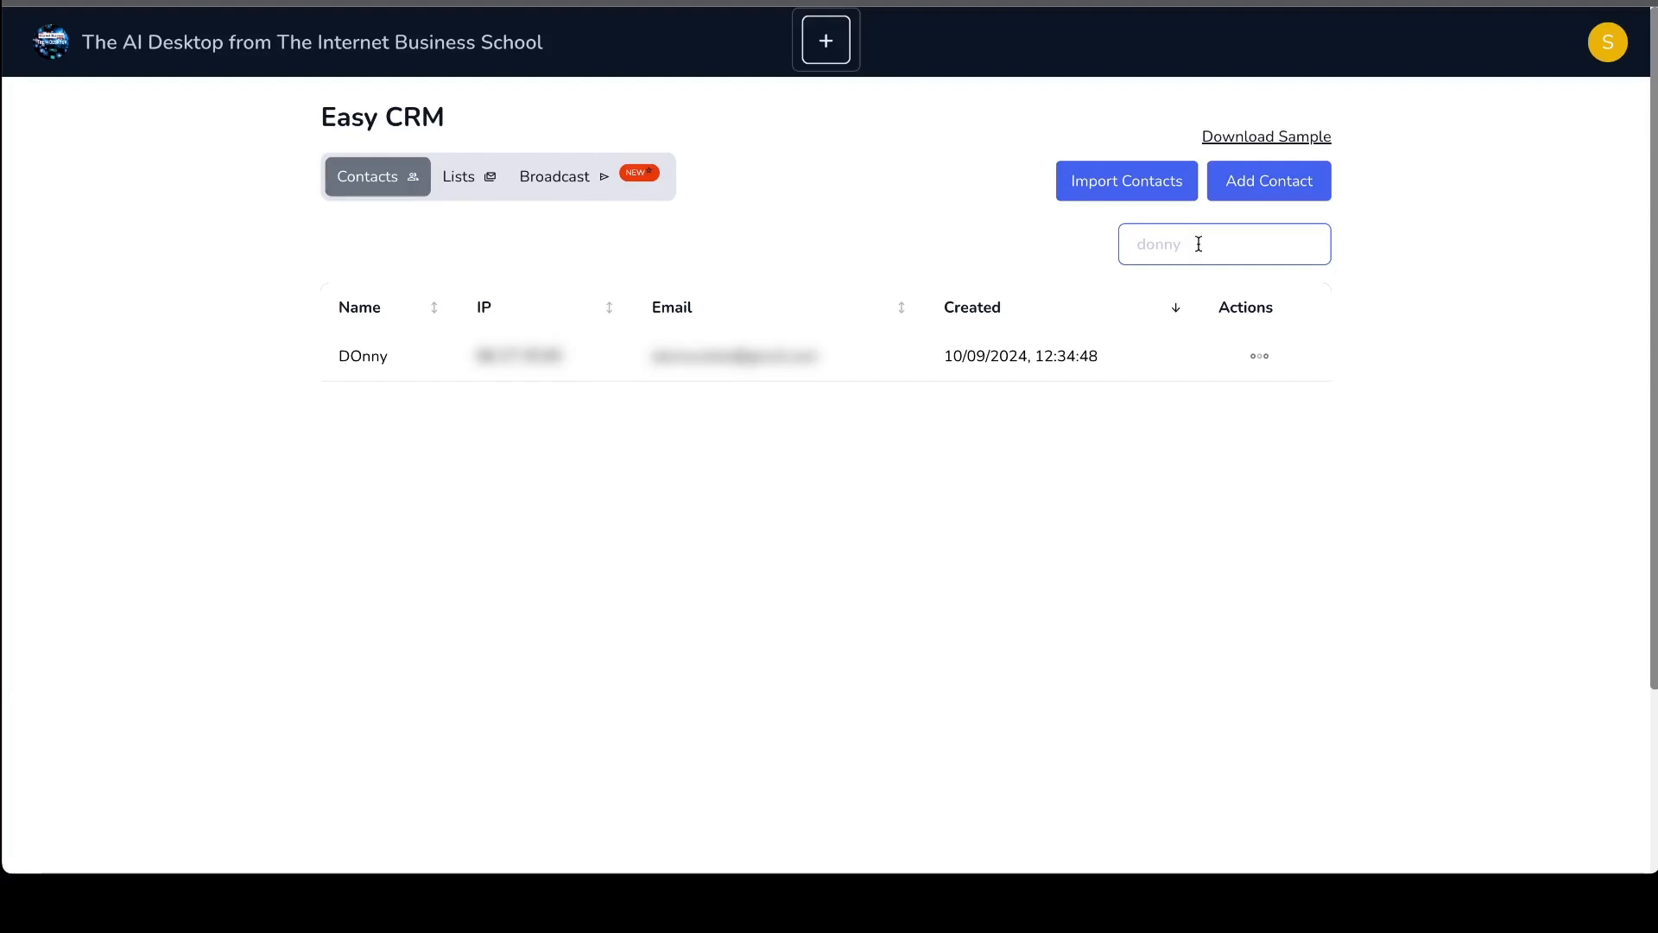
key("BackSpace")
key("BackSpace")
key("BackSpace")
key("BackSpace")
key("BackSpace")
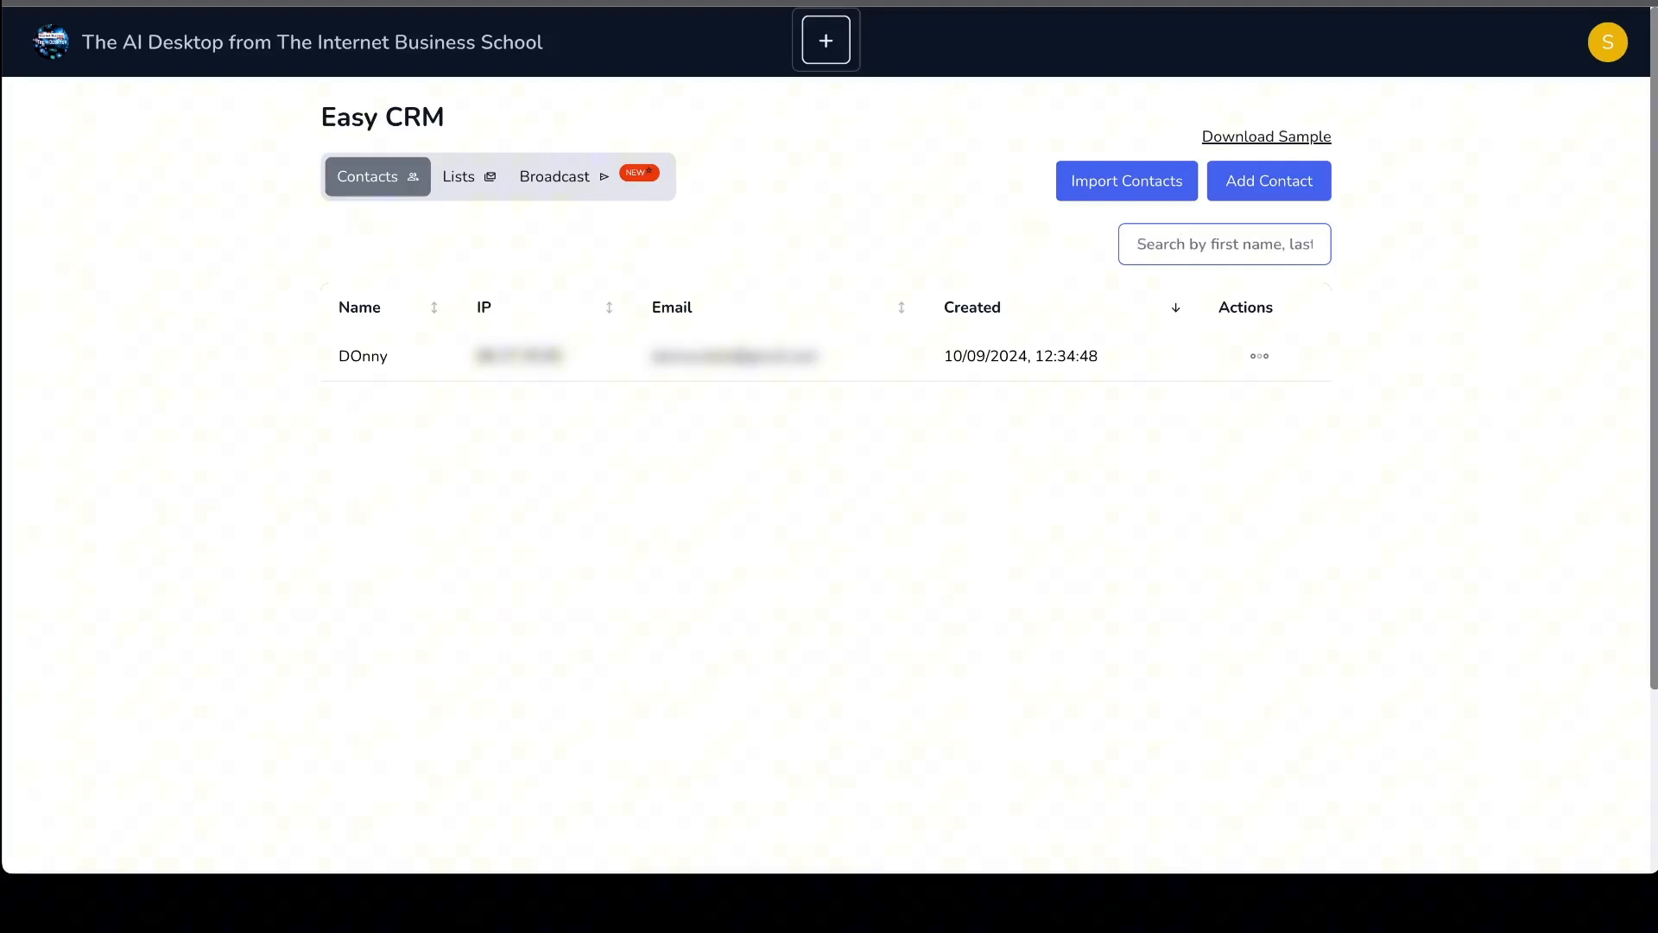
type("bob")
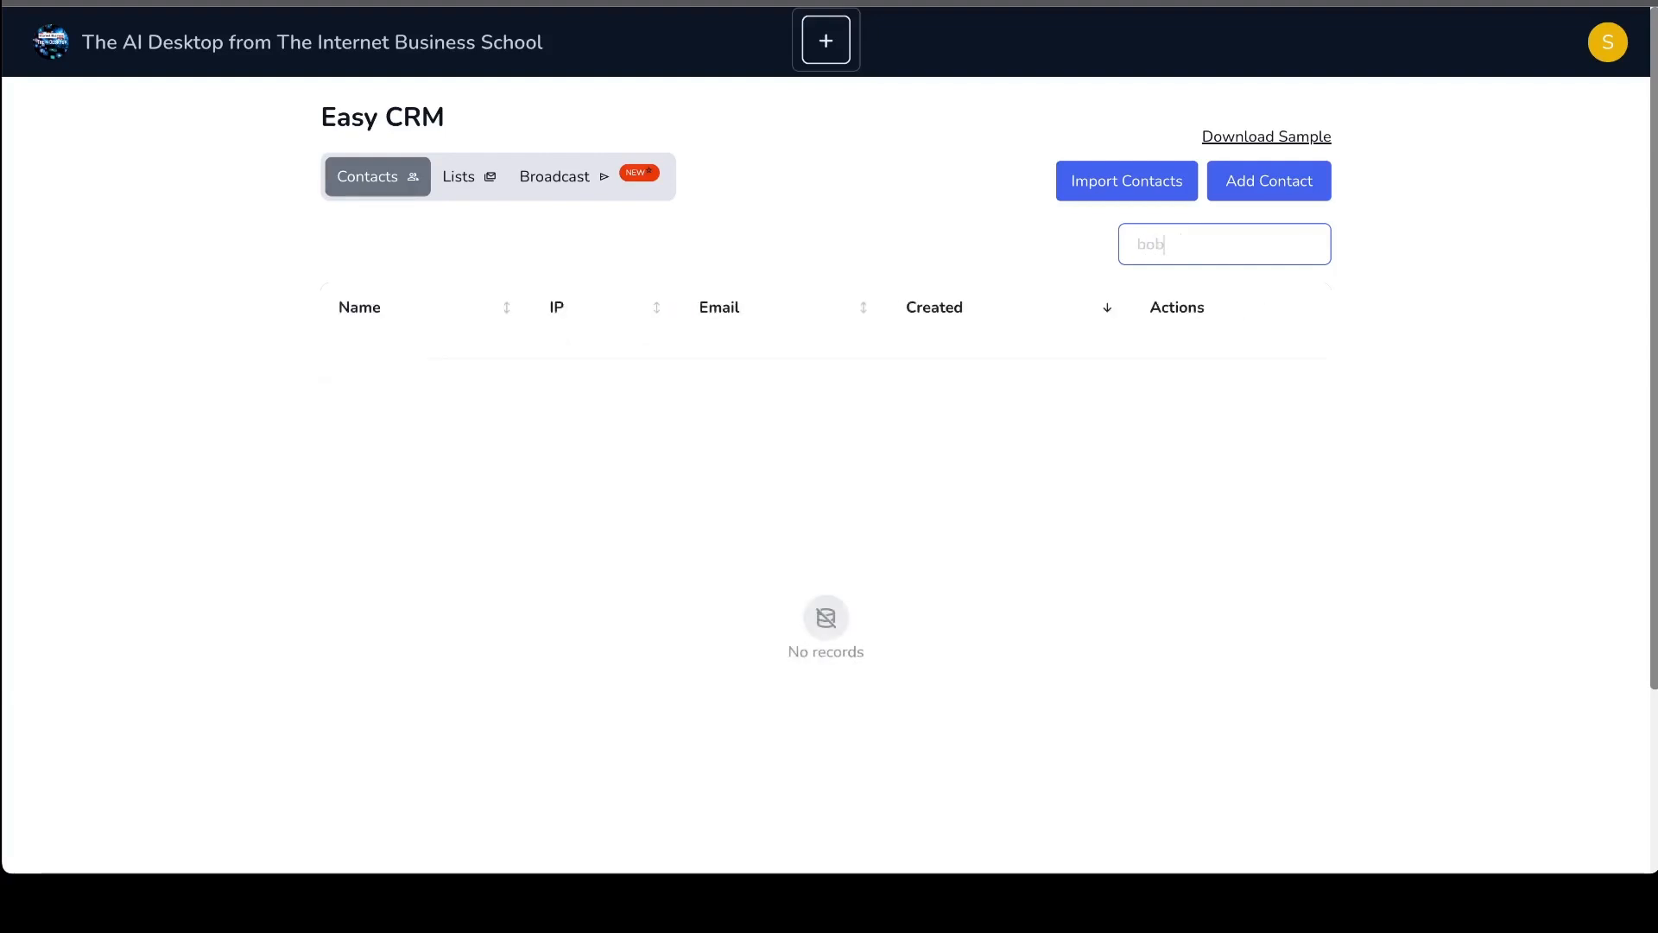
key("BackSpace")
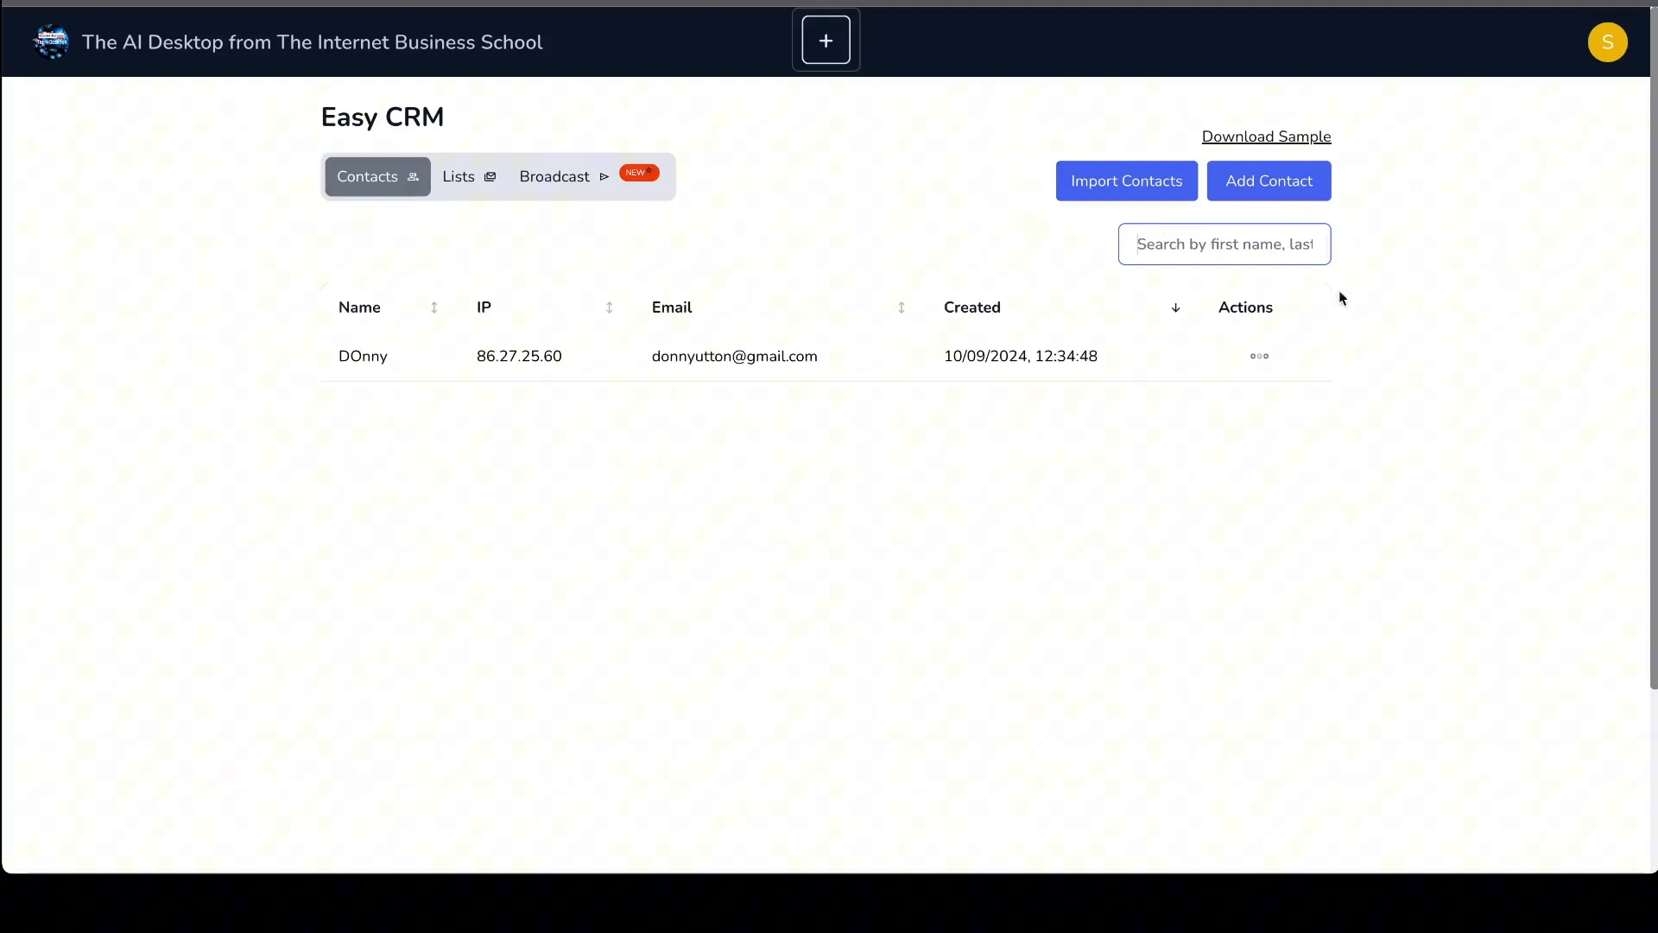